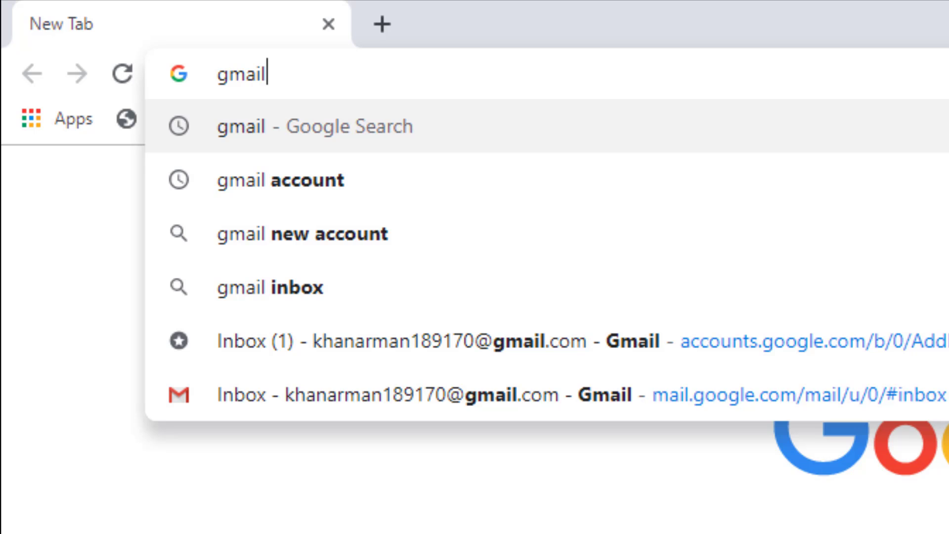
Search Google for 'gmail account' and open the Google Account Login result.
type("a")
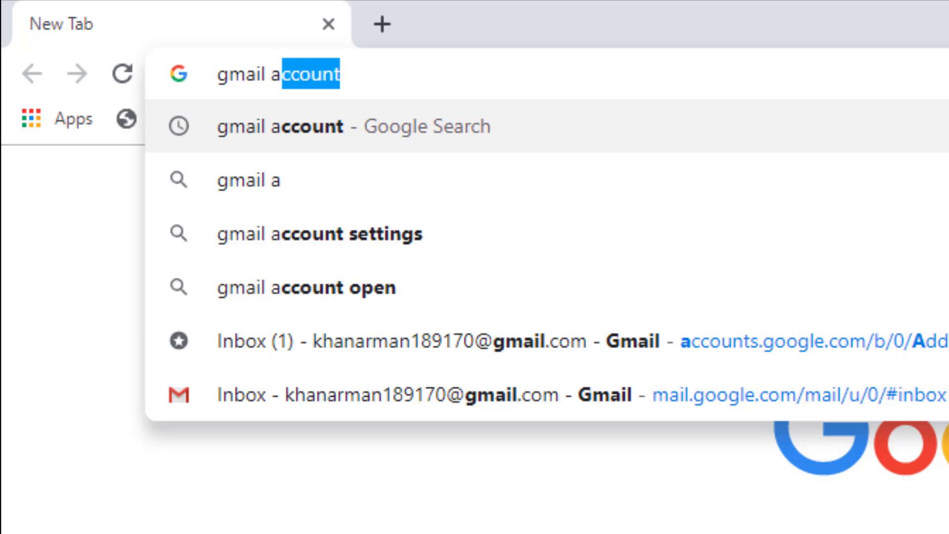
type("cc")
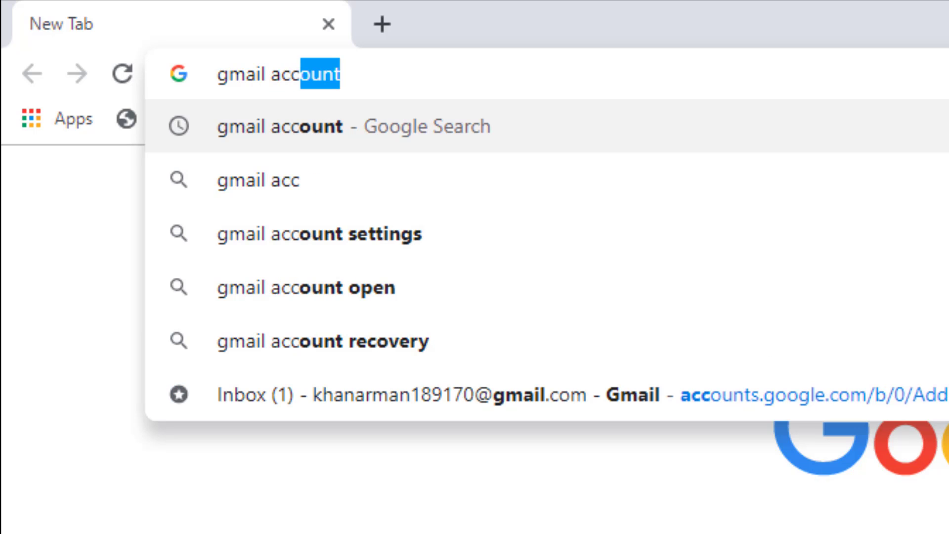
type("ount")
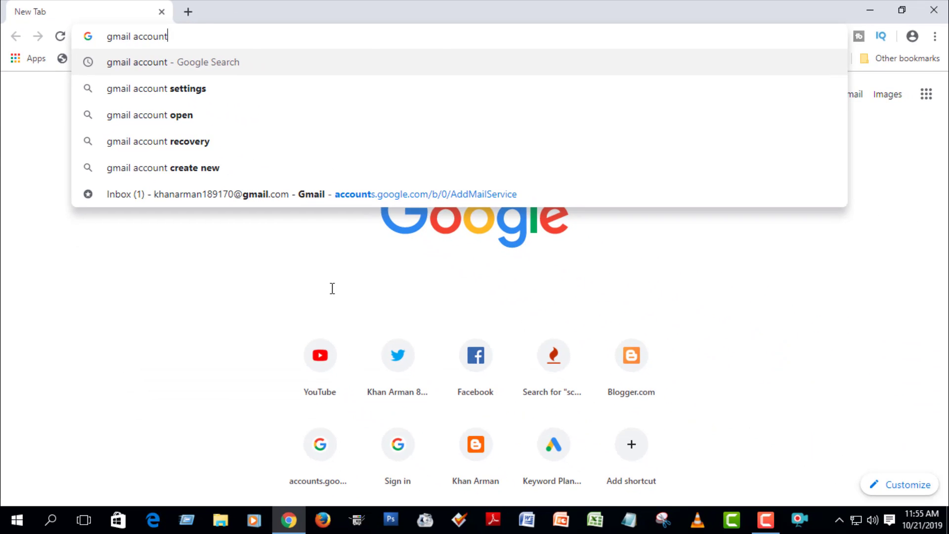
key("Return")
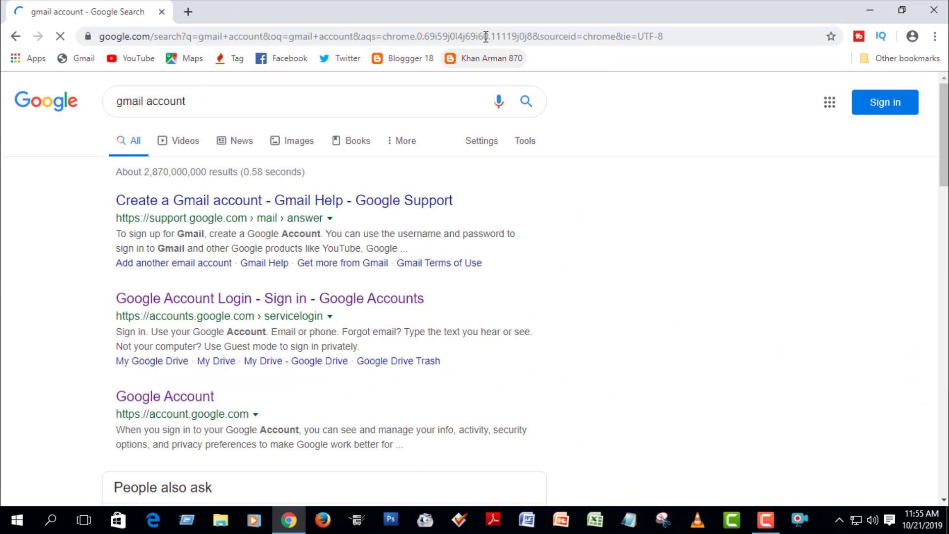
left_click(253, 307)
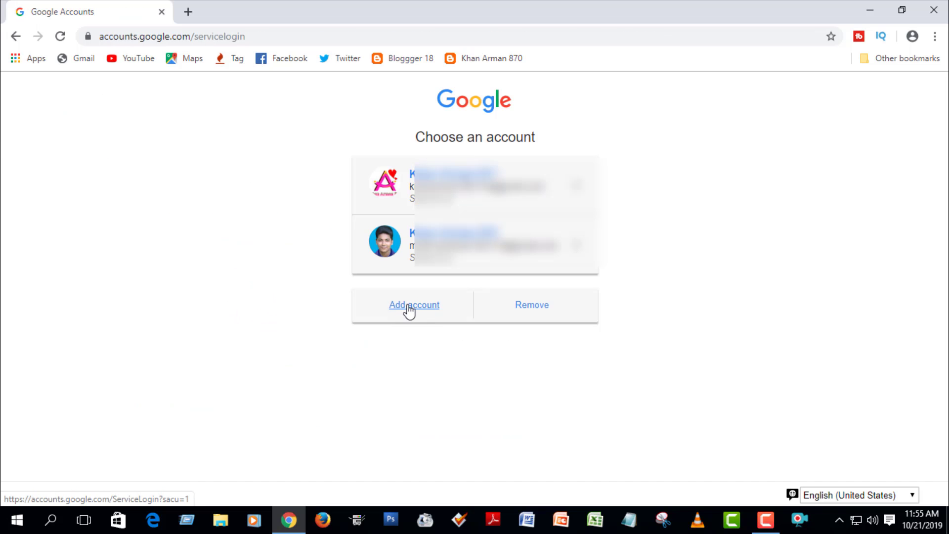
Choose Add account, then Create account for myself to open the sign-up form.
left_click(408, 310)
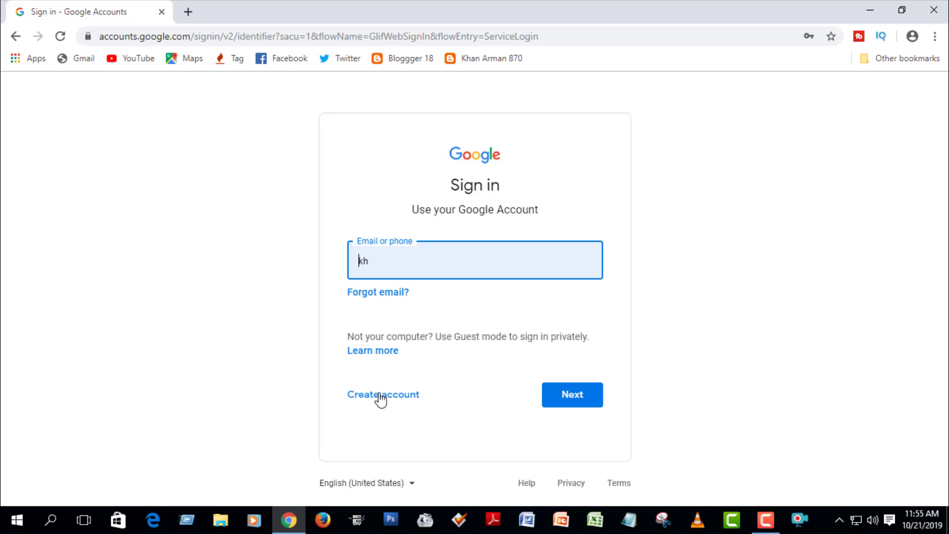
left_click_drag(329, 378, 436, 418)
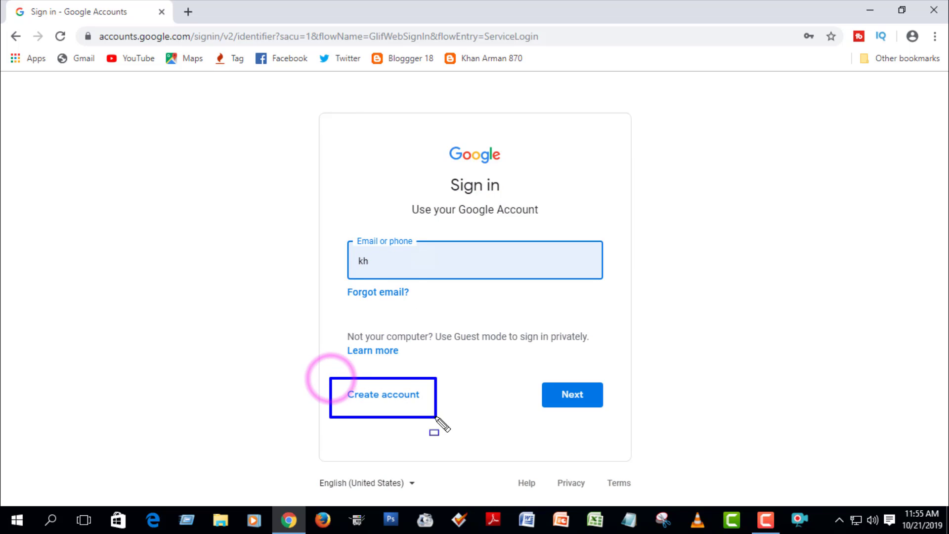
mouse_move(342, 384)
left_mouse_down()
mouse_move(372, 404)
mouse_move(429, 411)
left_mouse_up()
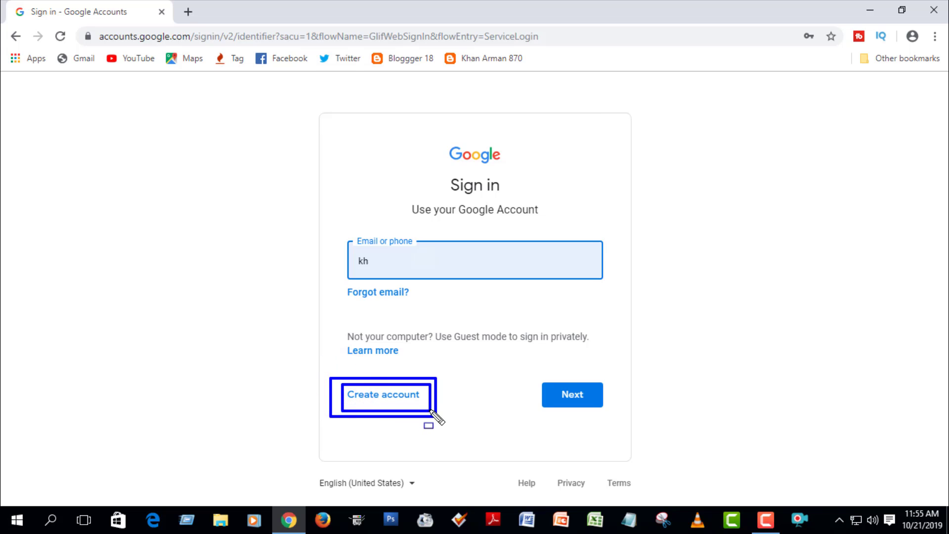
key("Escape")
left_click(395, 395)
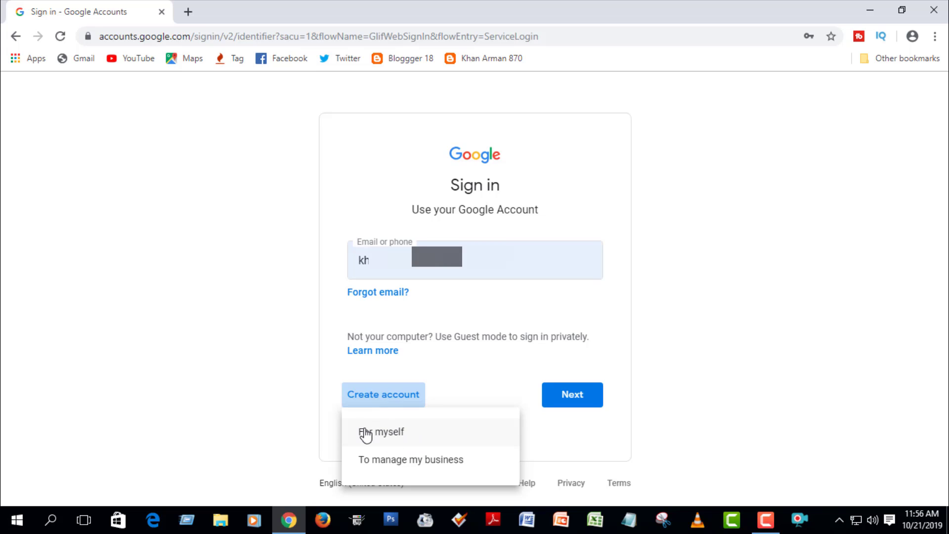
left_click(410, 432)
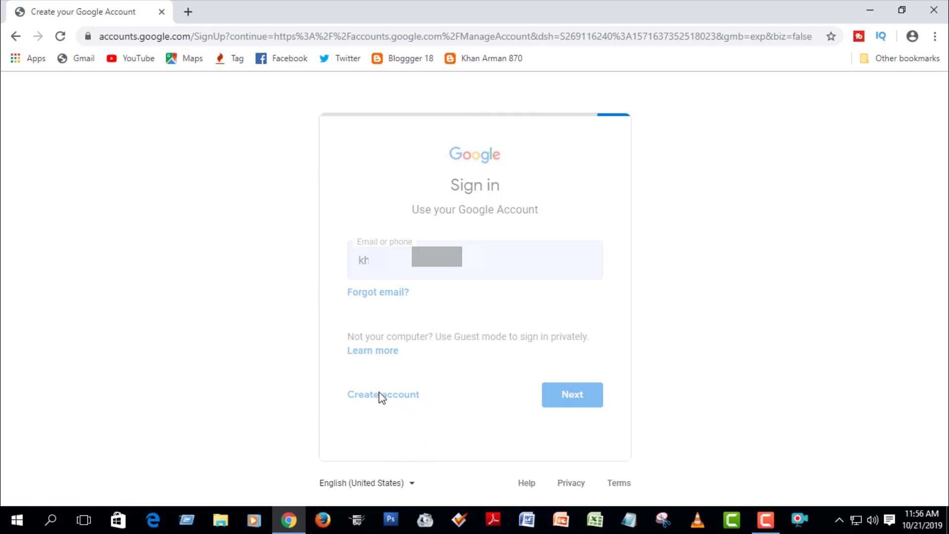
Enter the first and last name, then select the suggested username for replacement.
left_click(303, 209)
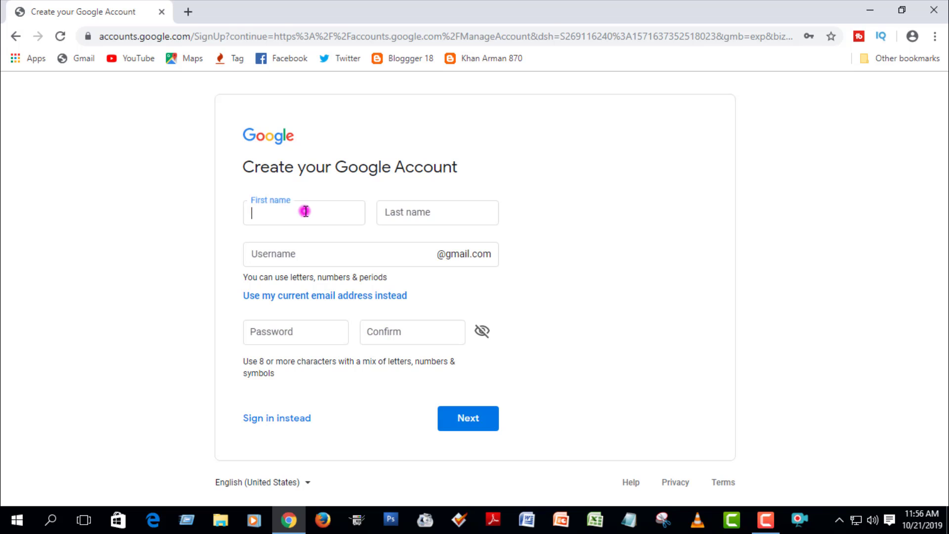
left_click(410, 210)
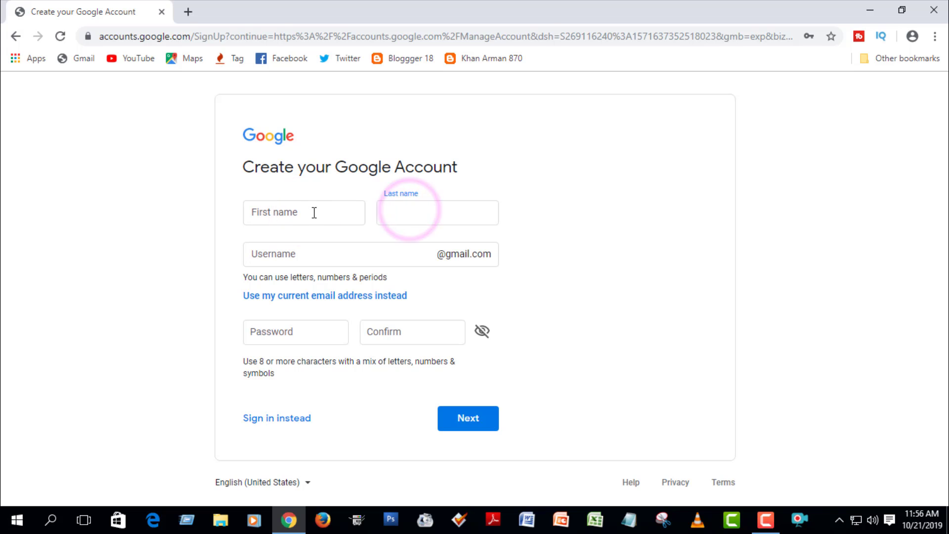
left_click(313, 211)
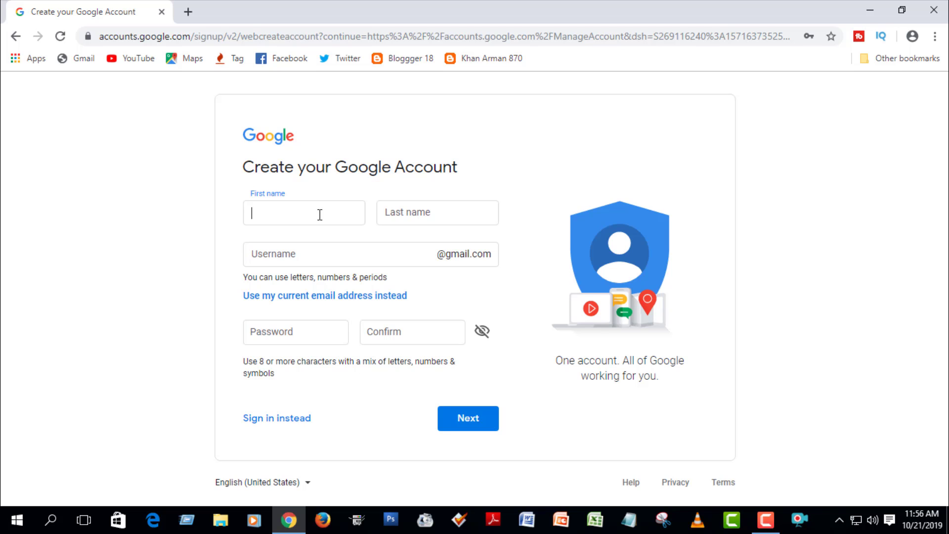
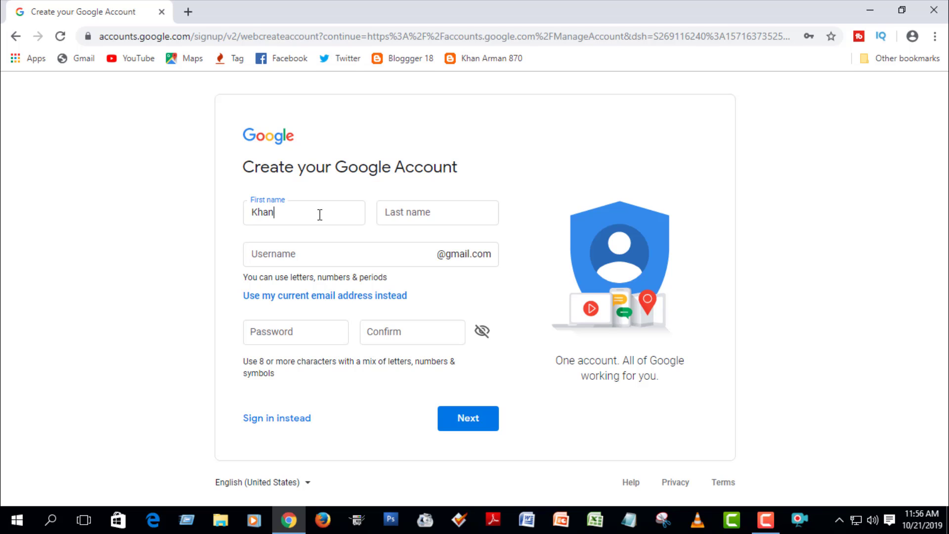
left_click(432, 218)
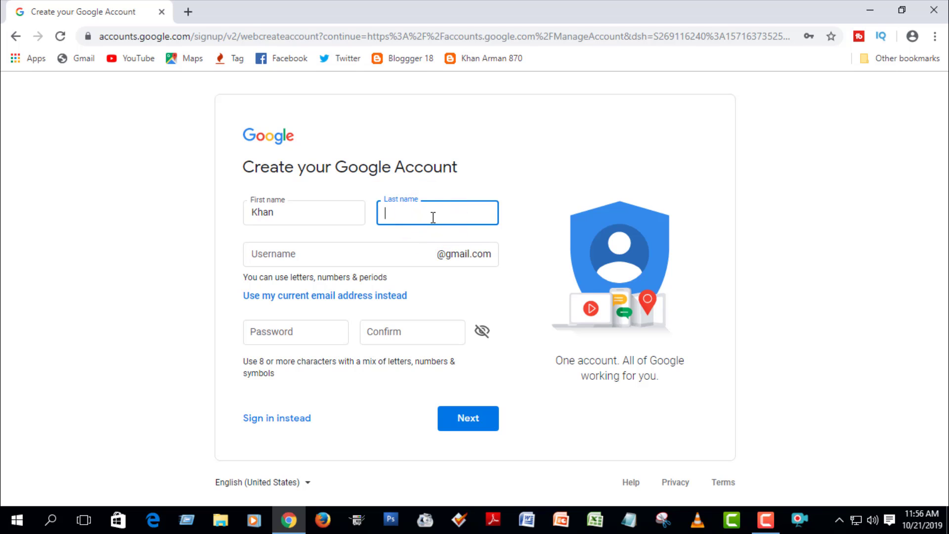
left_click(317, 257)
left_click_drag(307, 254, 250, 248)
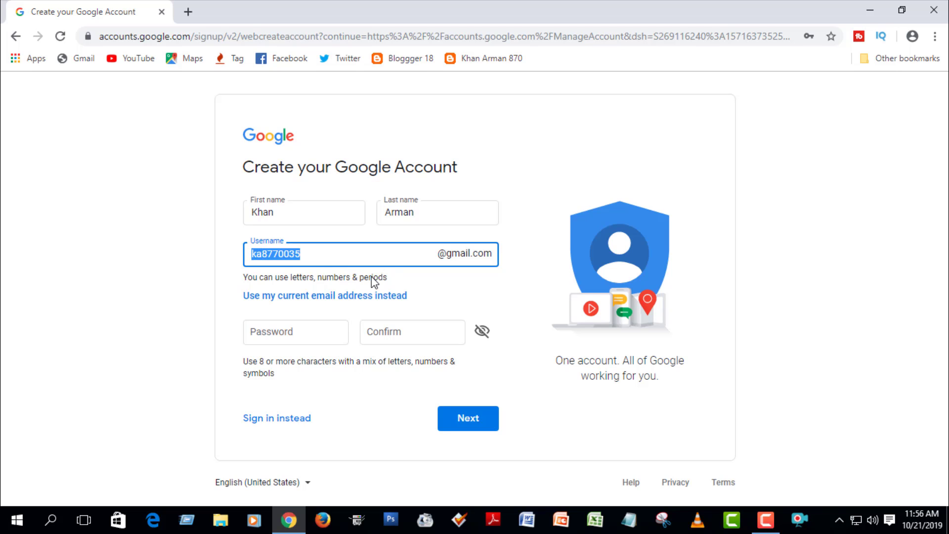
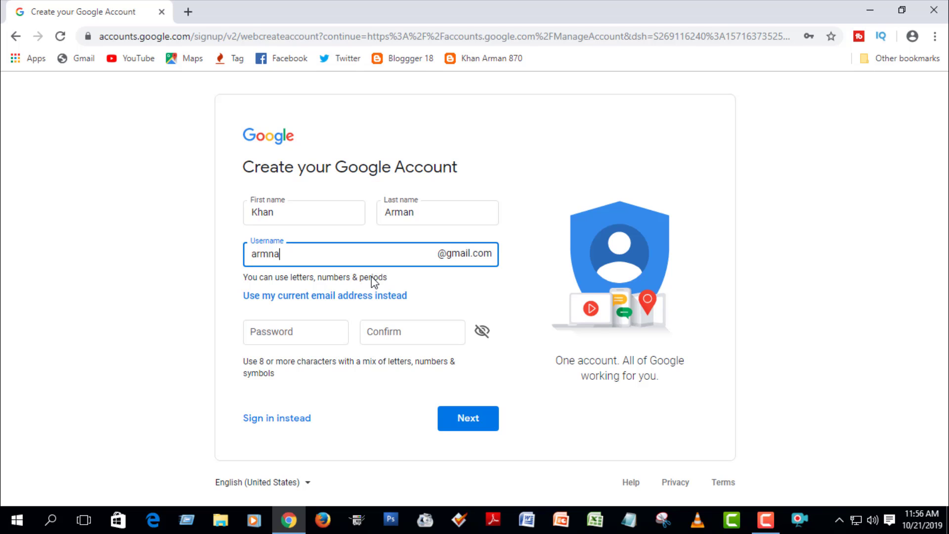
Type a custom Gmail username and correct its mistyped ending.
left_click(258, 253)
left_click(282, 253)
key("BackSpace")
key("BackSpace")
type("an1")
left_click(335, 255)
left_click(396, 334)
left_click(298, 334)
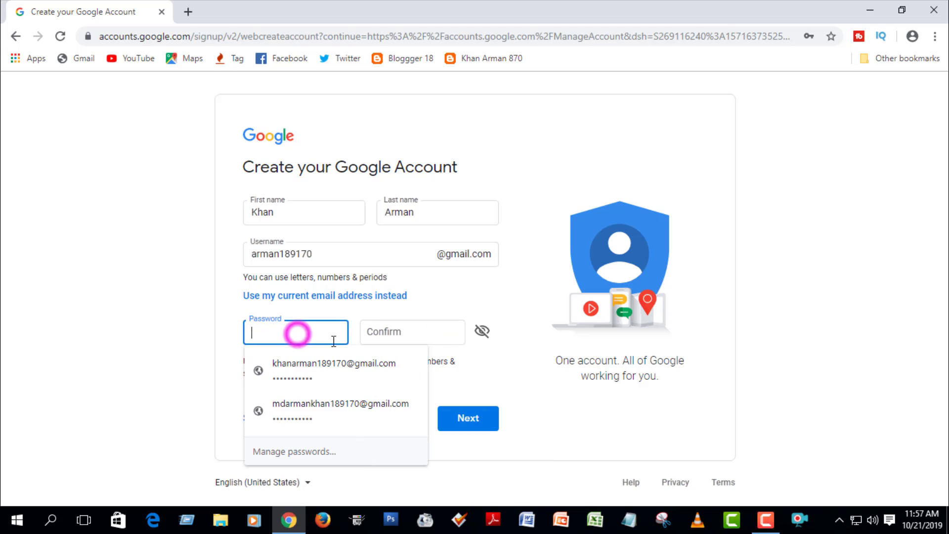
left_click(302, 332)
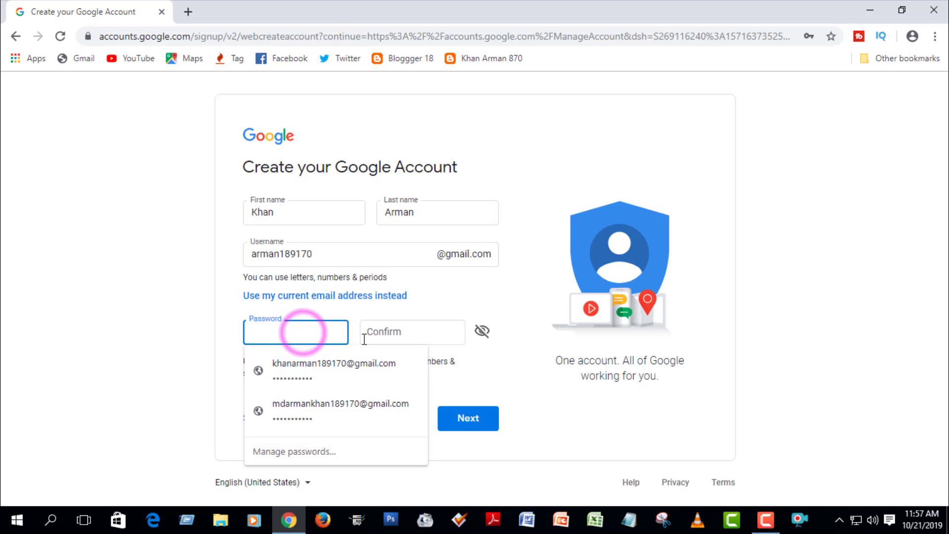
left_click(325, 254)
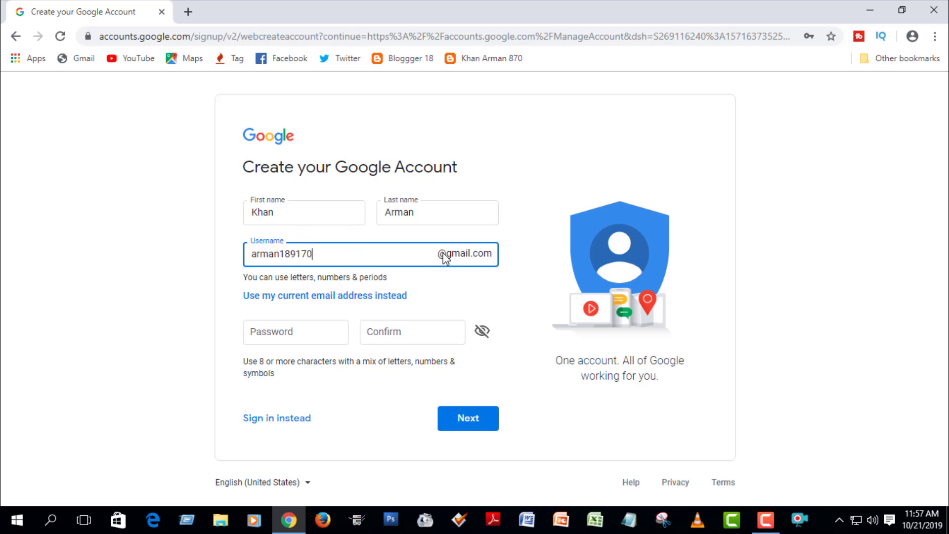
left_click(299, 332)
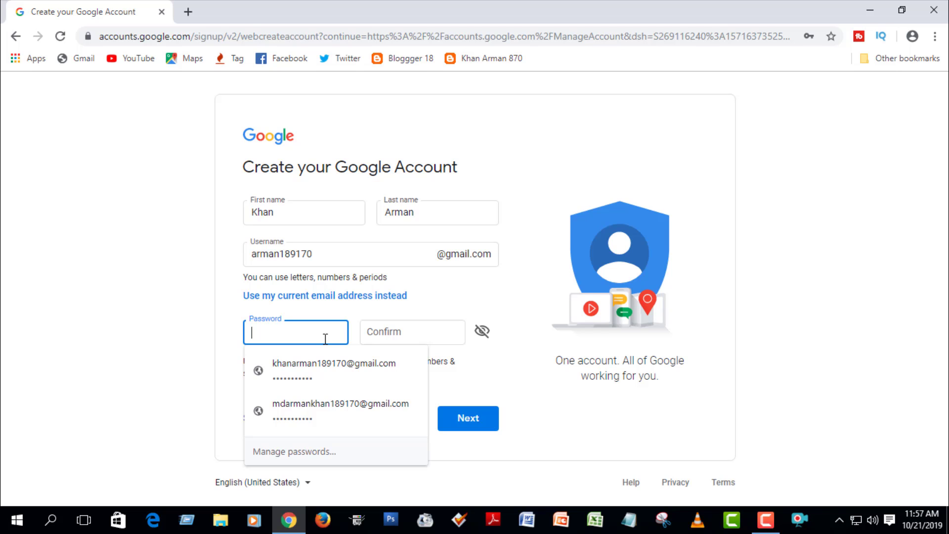
Enter and confirm the account password, then submit to reach the personal details step.
type("•")
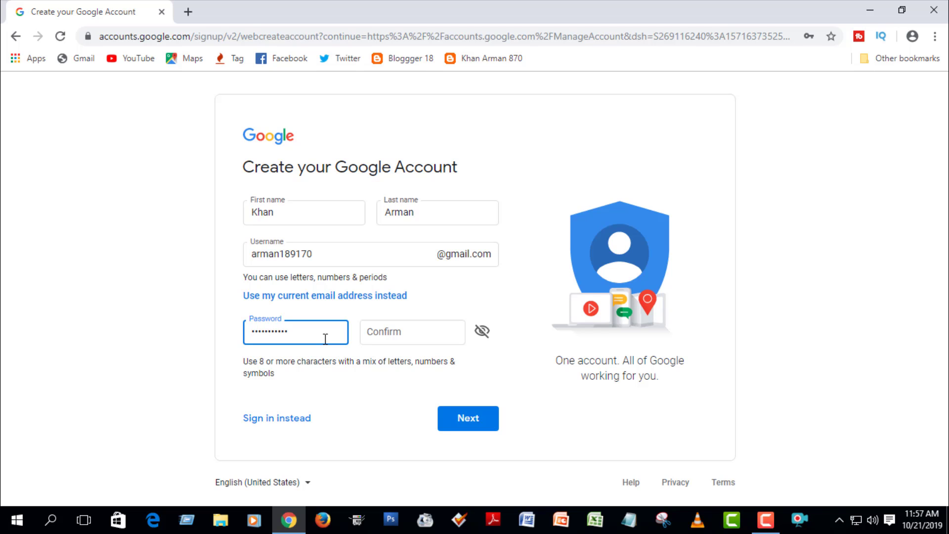
left_click(389, 328)
type("••")
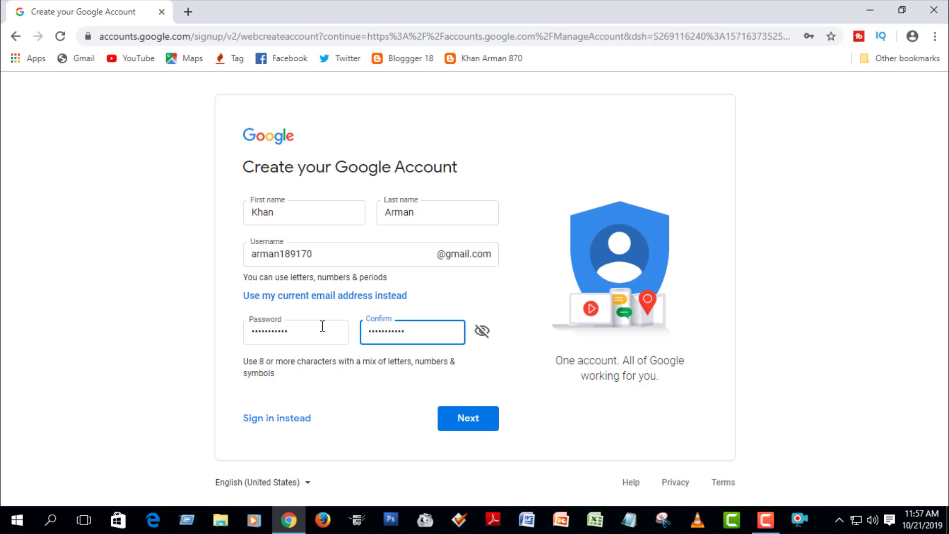
left_click(256, 330)
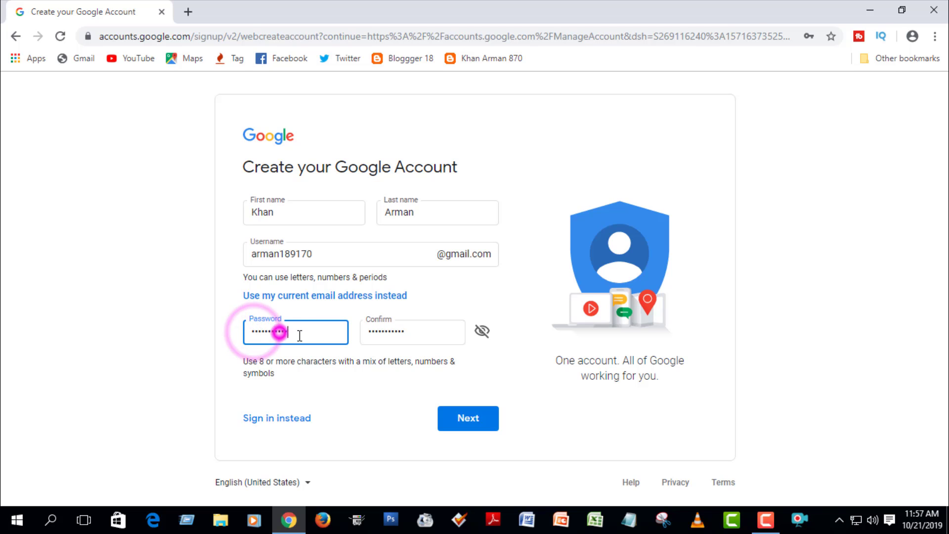
double_click(365, 330)
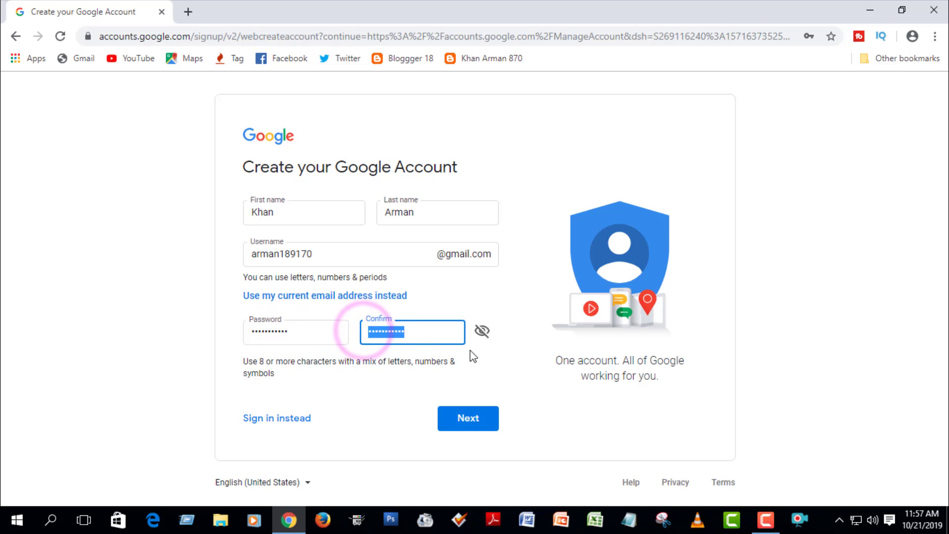
left_click(468, 421)
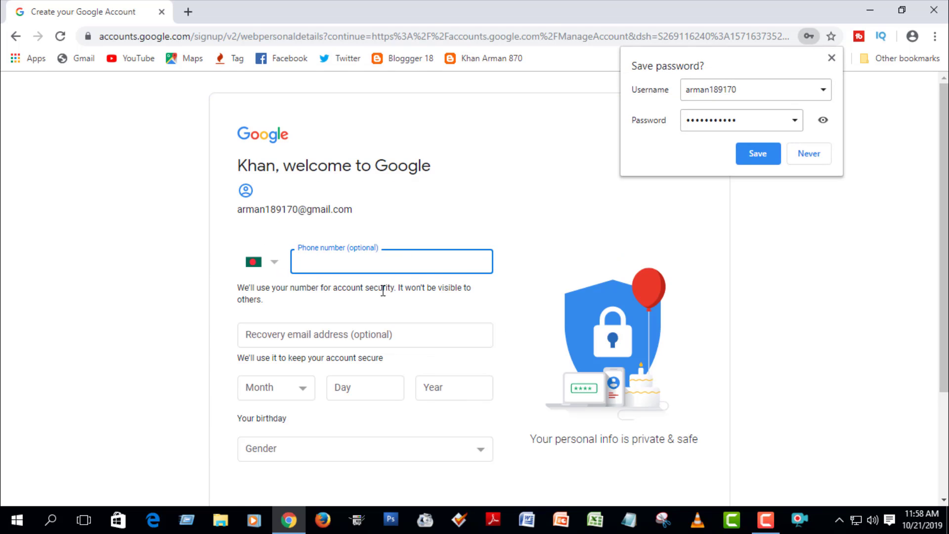
Enter the birthday as May 08, 2000.
left_click(378, 258)
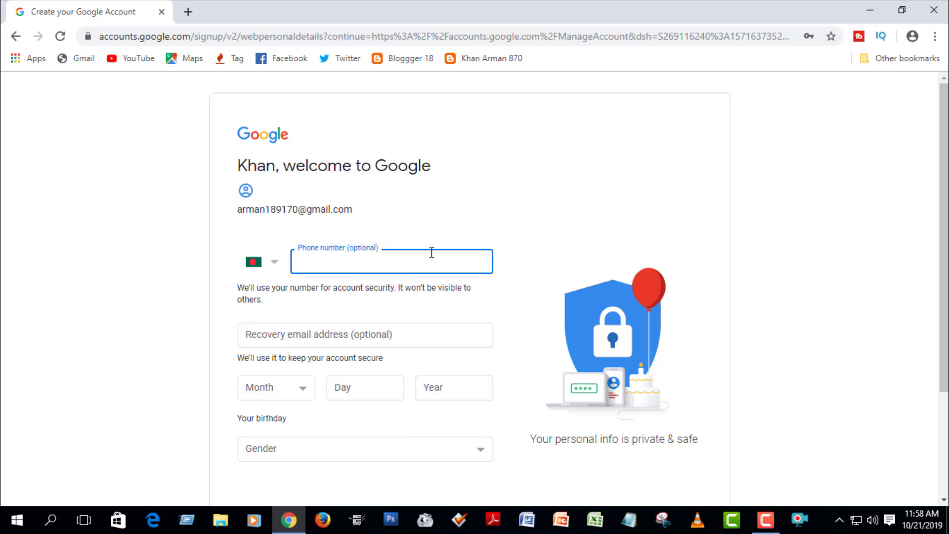
left_click(394, 341)
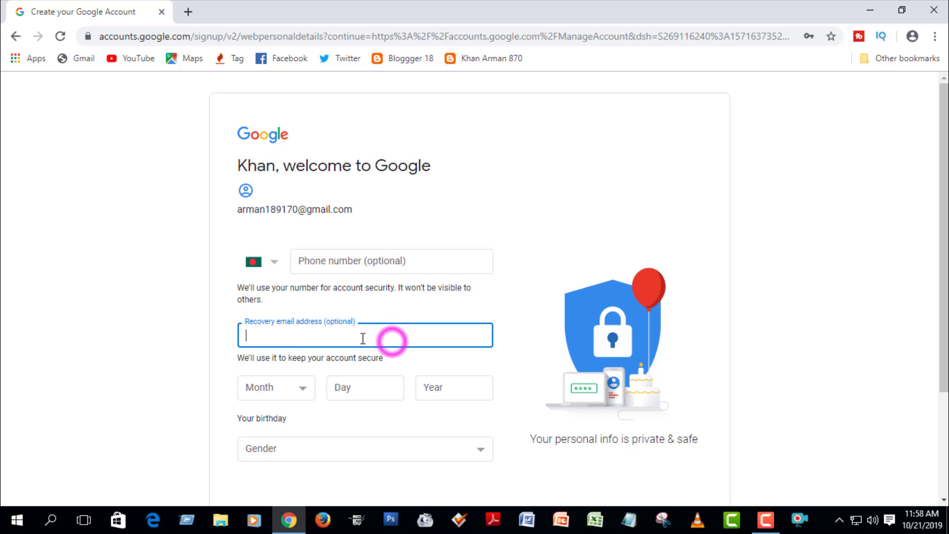
left_click(299, 391)
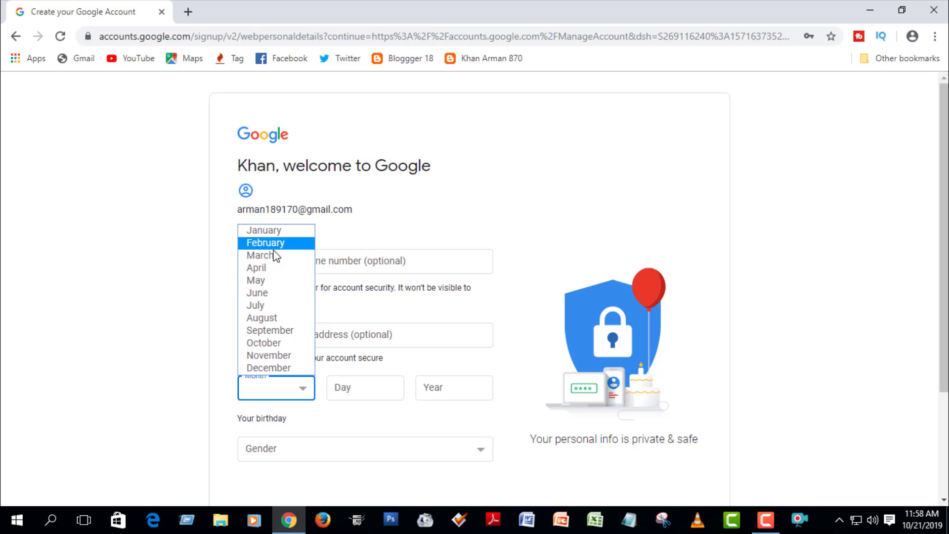
left_click(265, 280)
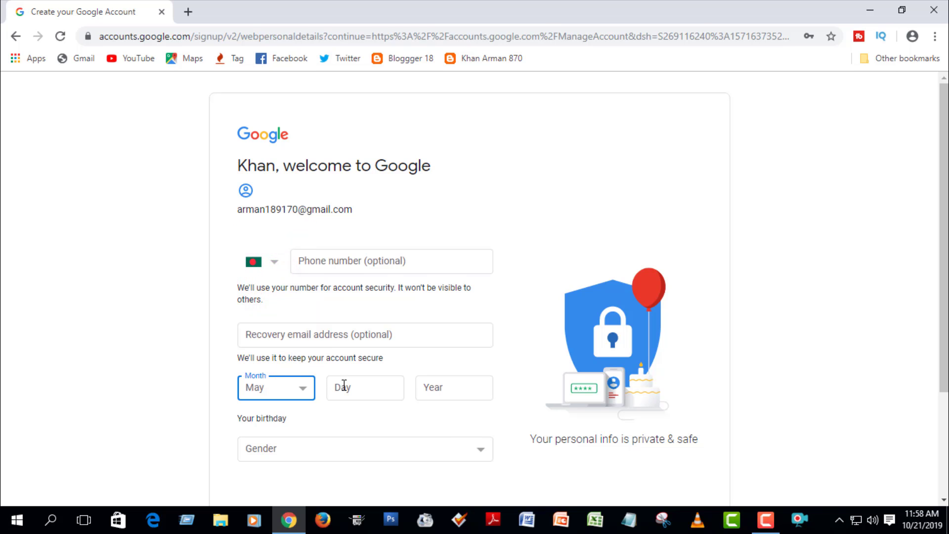
left_click(360, 390)
type("0")
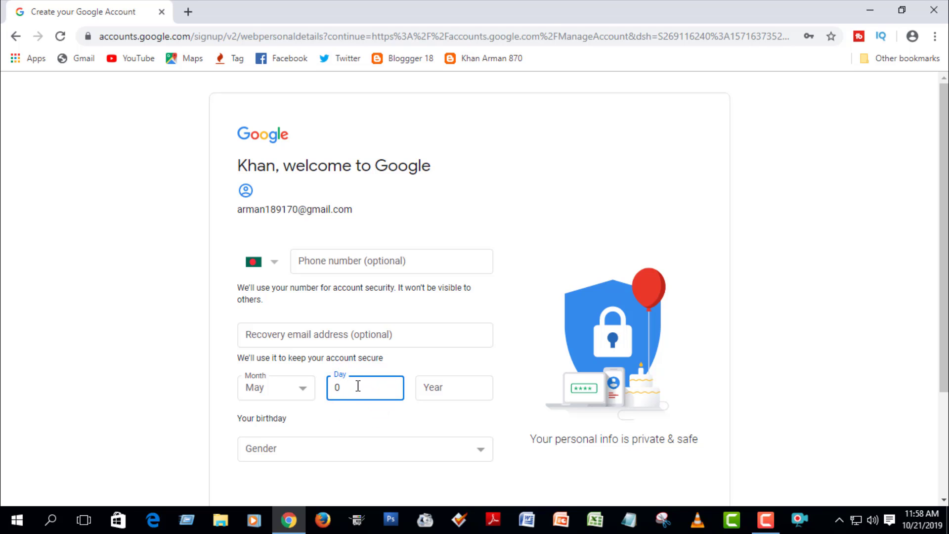
type("8")
left_click(446, 384)
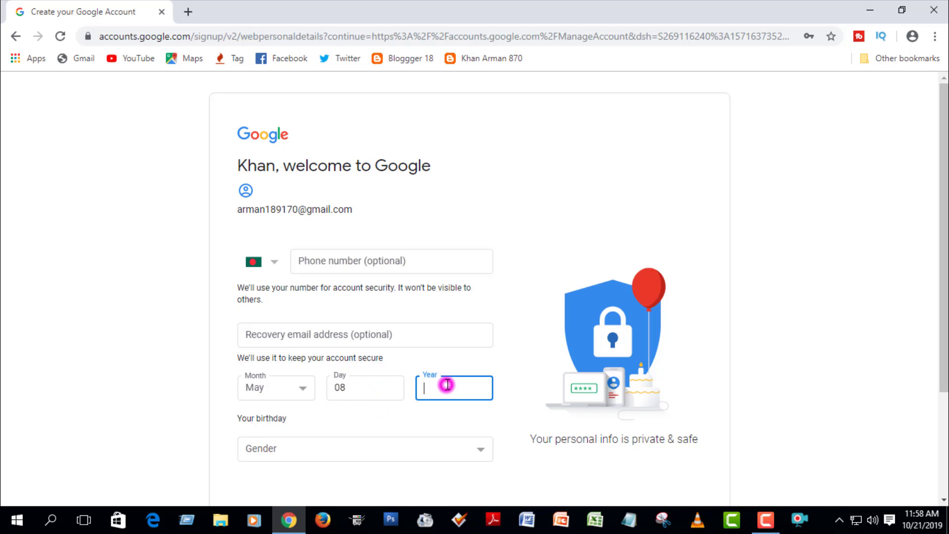
type("2000")
Choose Male as the gender.
left_click(478, 448)
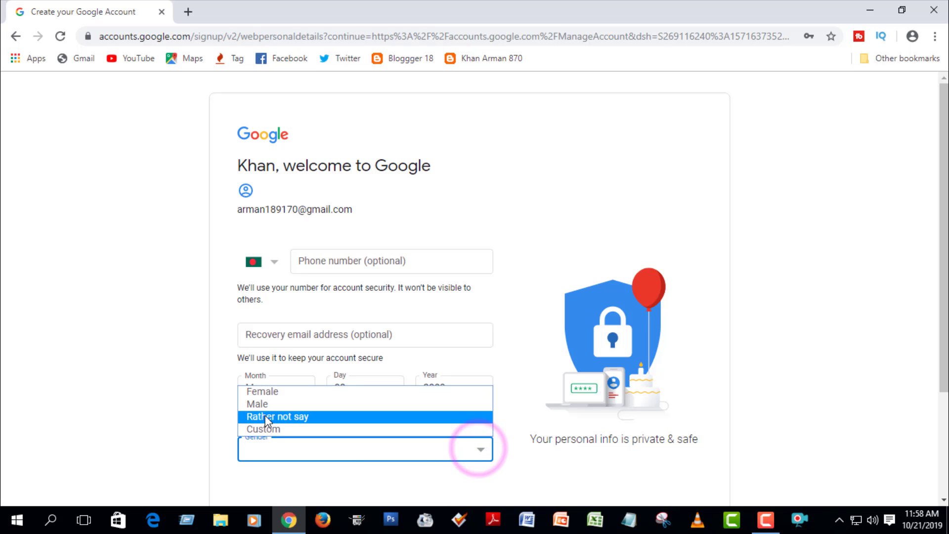
left_click(257, 404)
left_click_drag(941, 195, 943, 299)
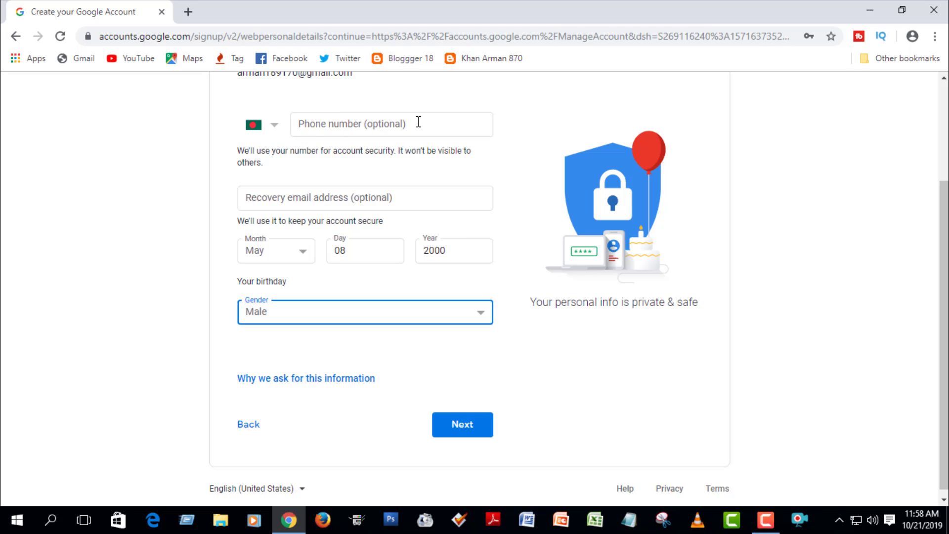
Enter the phone number, recheck birthday and Male gender, and submit the personal details.
left_click(398, 122)
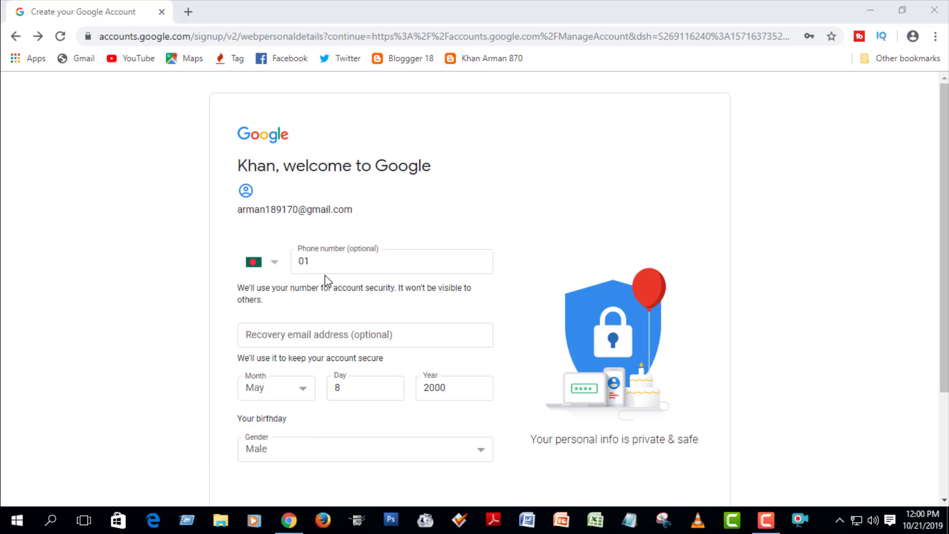
left_click(325, 264)
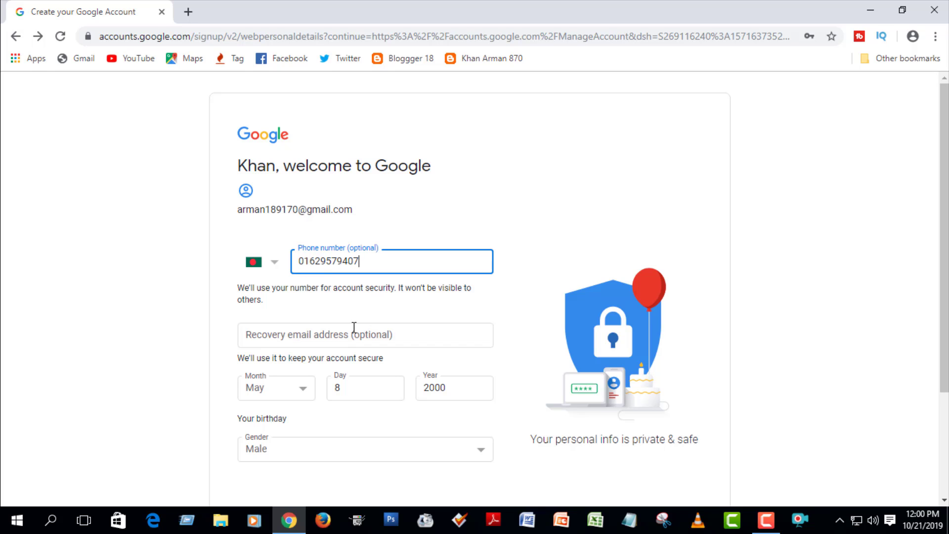
left_click(355, 392)
left_click(459, 389)
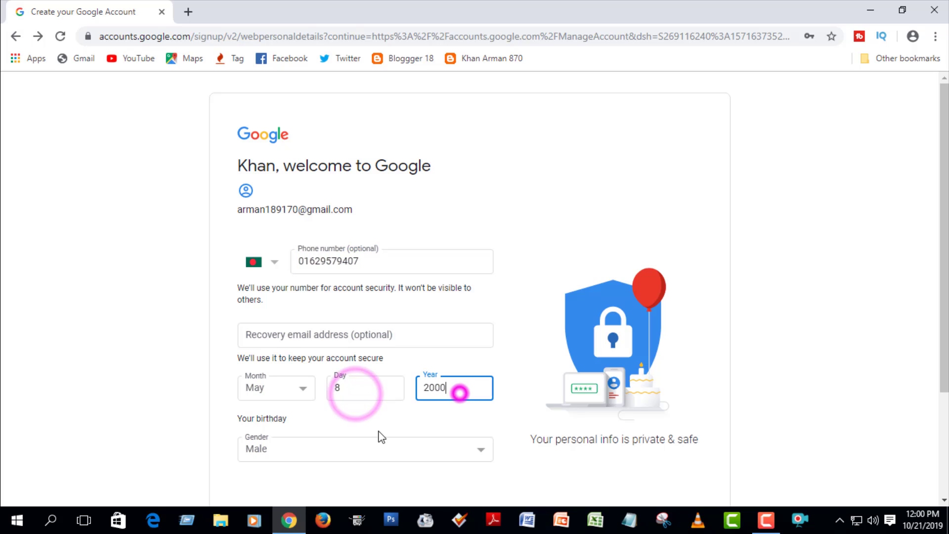
left_click(287, 445)
left_click(272, 404)
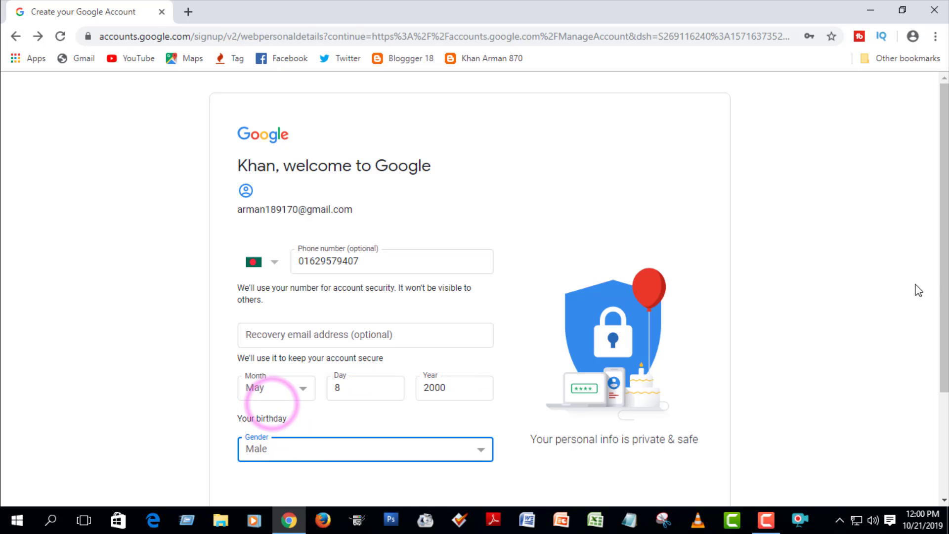
scroll(939, 256, "down", 3)
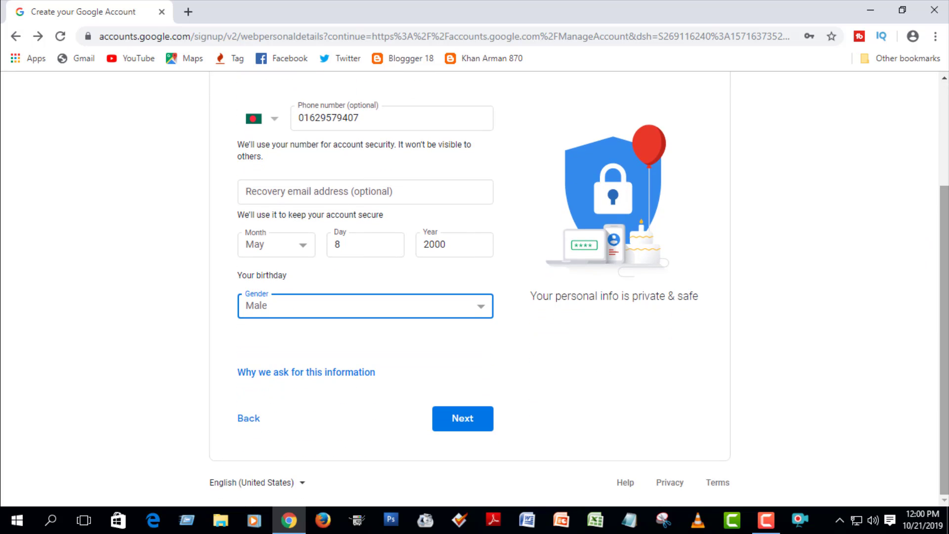
left_click(464, 421)
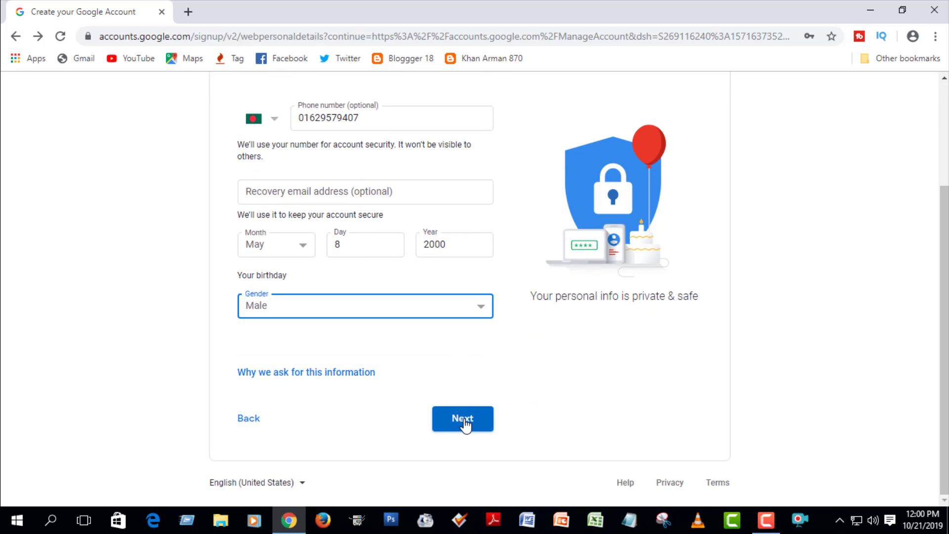
left_click(463, 420)
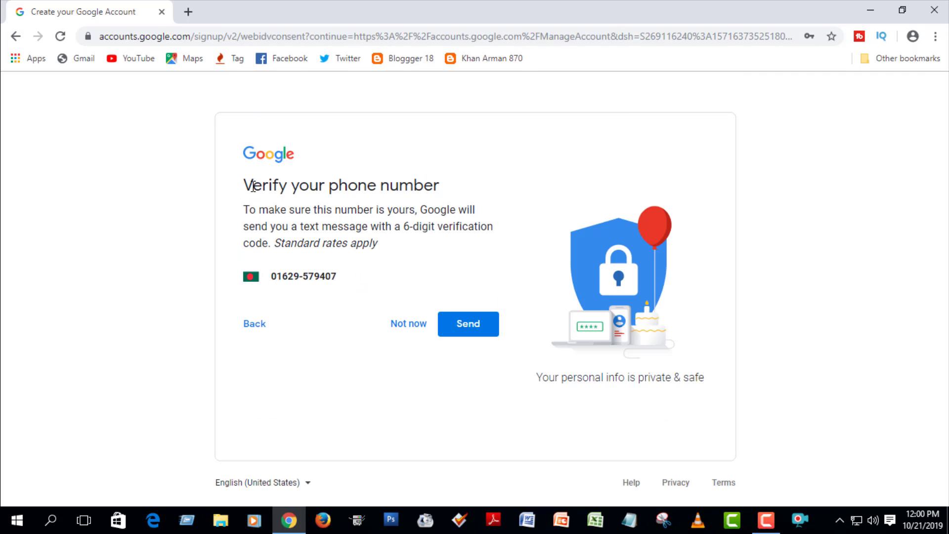
Have the 6-digit code texted, enter it, and verify the phone number.
left_click_drag(253, 186, 435, 185)
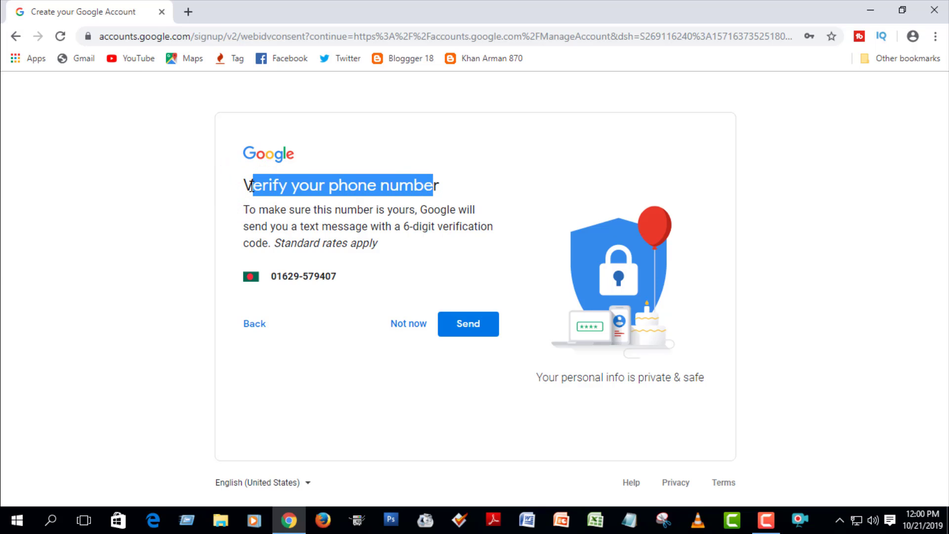
left_click_drag(246, 186, 339, 188)
left_click_drag(402, 226, 423, 224)
left_click(467, 324)
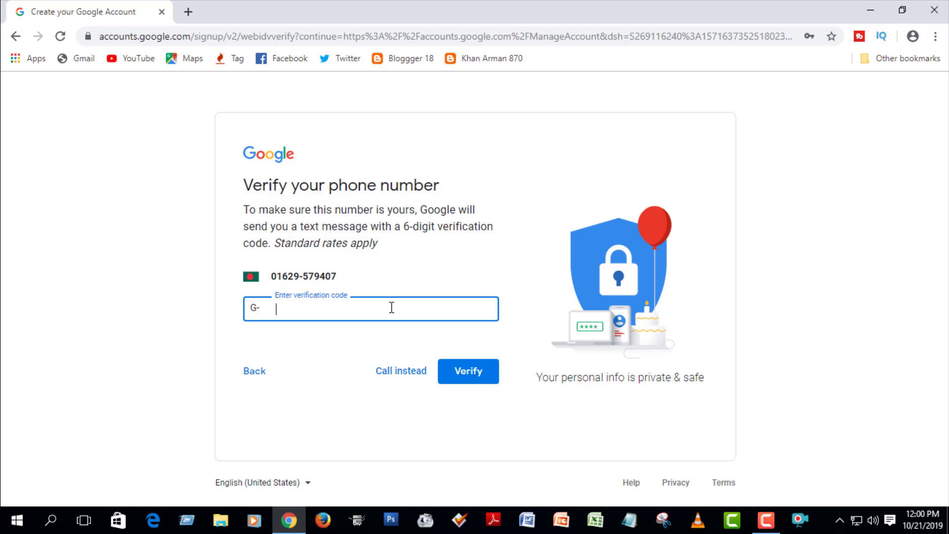
left_click(315, 303)
left_click(477, 376)
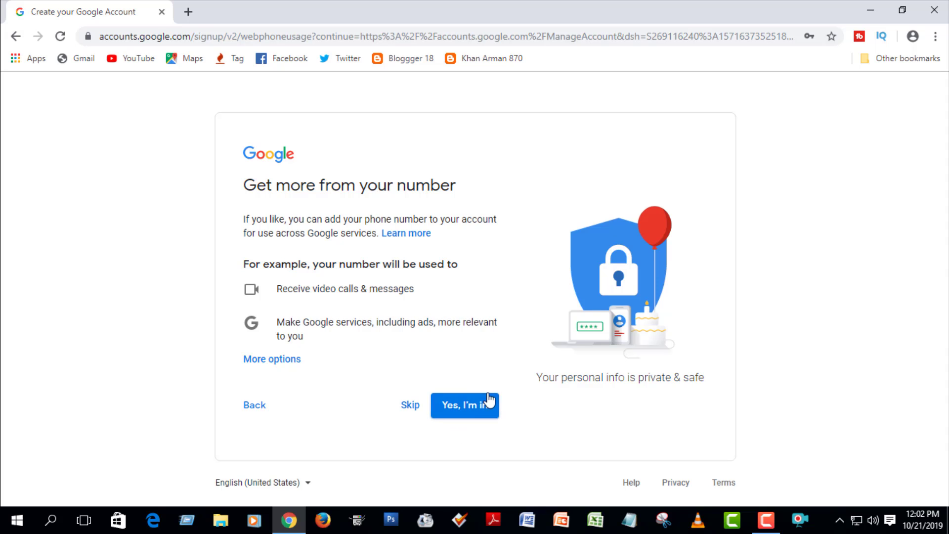
Opt in with 'Yes, I'm in' and agree to the Privacy and Terms.
left_click(478, 405)
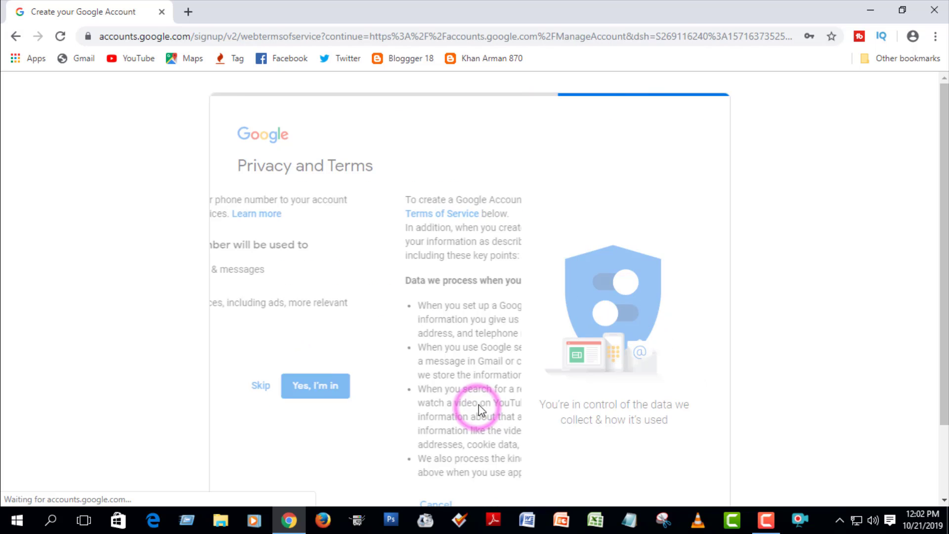
left_click_drag(500, 241, 499, 528)
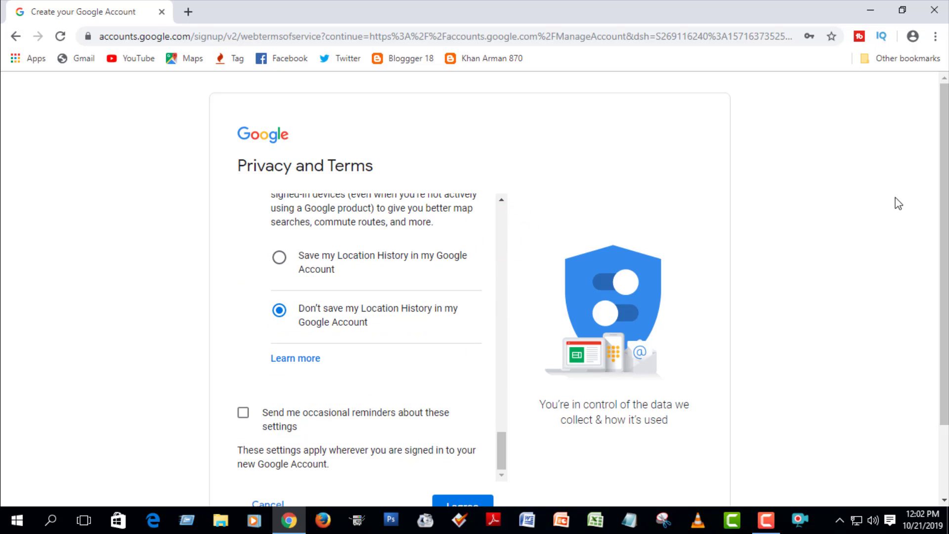
left_click_drag(941, 188, 927, 260)
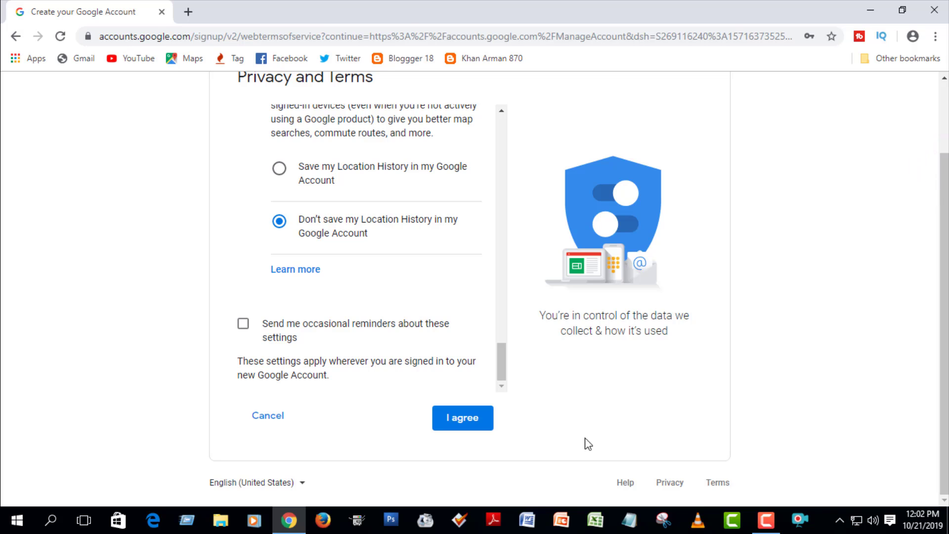
left_click(464, 421)
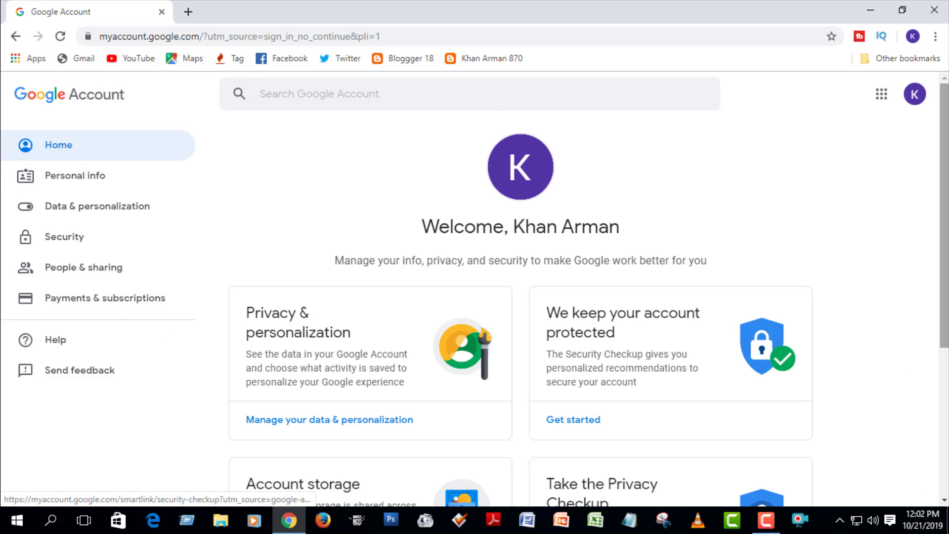
Reload the account home and review birthday, gender and contact details under Personal info.
scroll(945, 193, "down", 5)
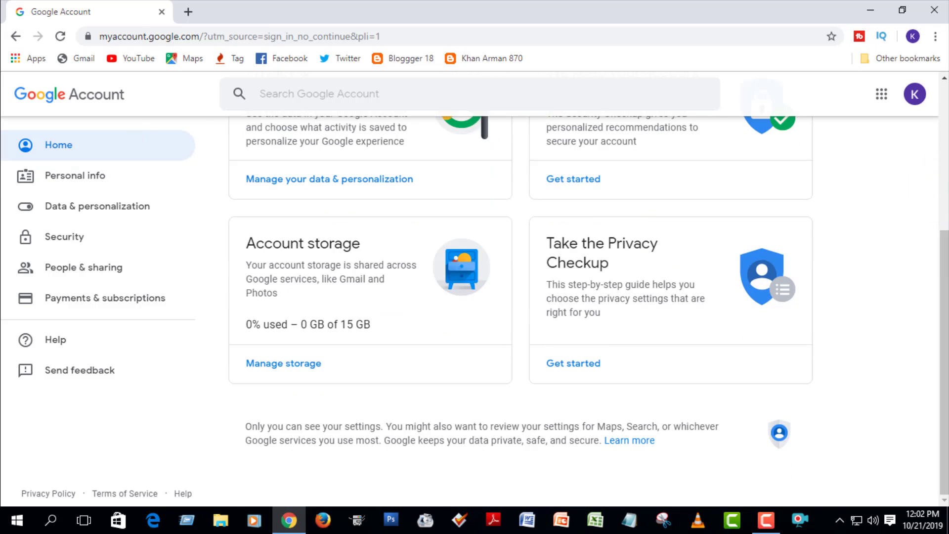
scroll(938, 384, "up", 5)
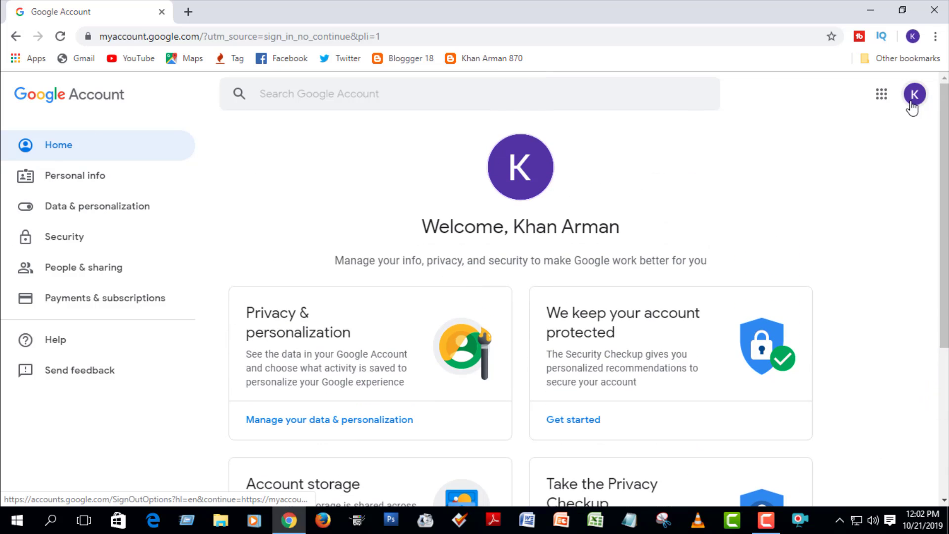
left_click(41, 145)
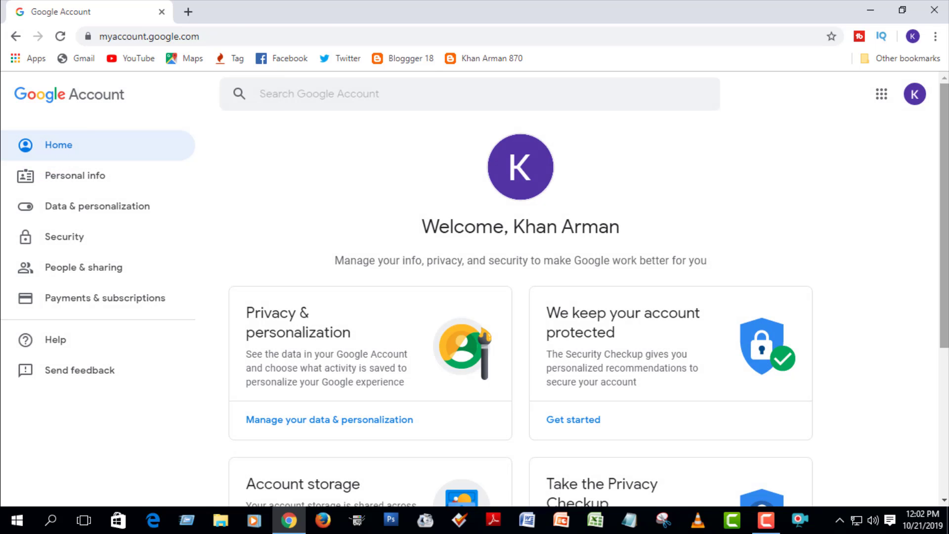
left_click_drag(945, 186, 946, 237)
left_click(90, 181)
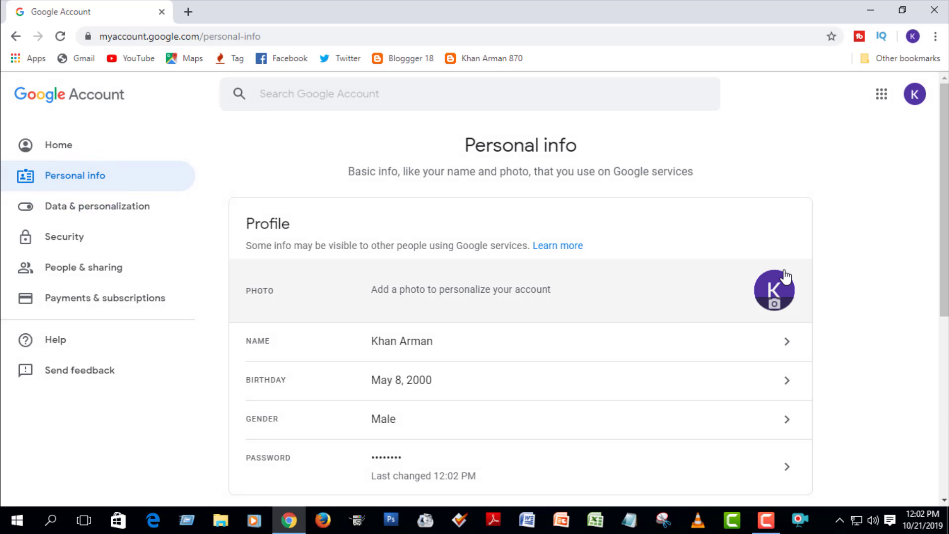
left_click_drag(941, 108, 941, 208)
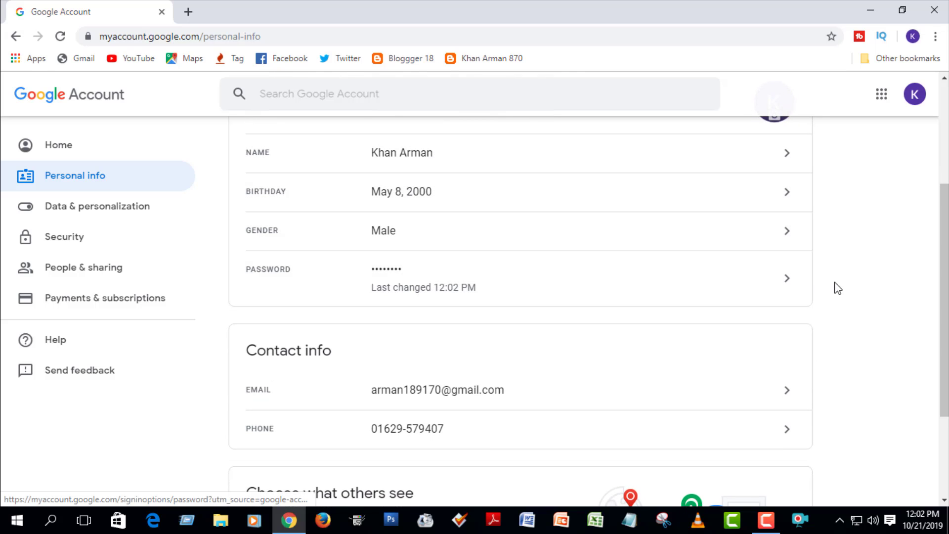
left_click_drag(941, 256, 942, 315)
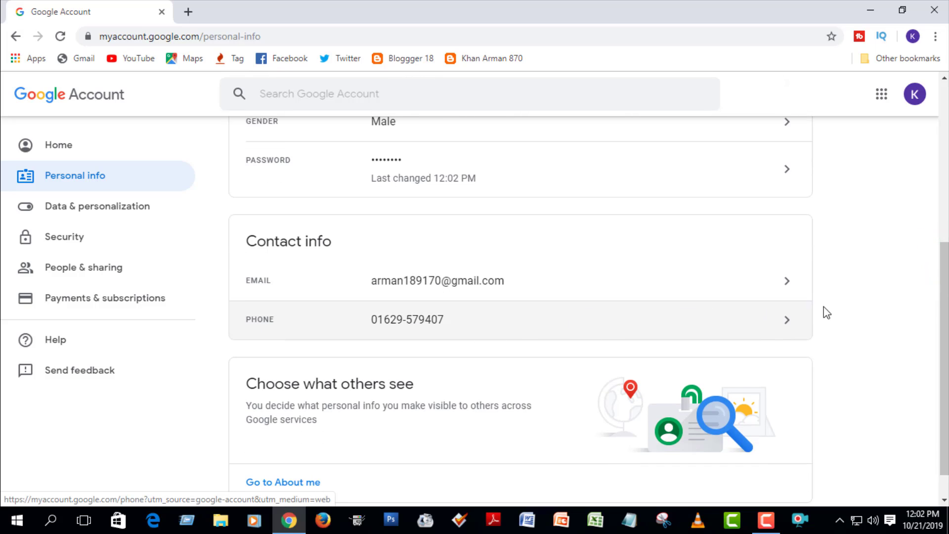
left_click_drag(945, 282, 942, 133)
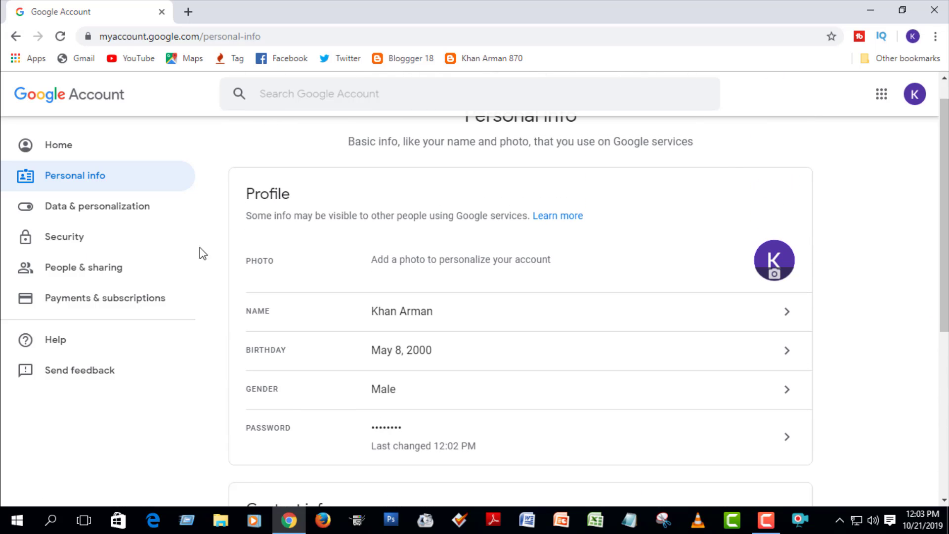
Browse the People & sharing and Payments & subscriptions sections, then return to the account Home.
left_click(77, 281)
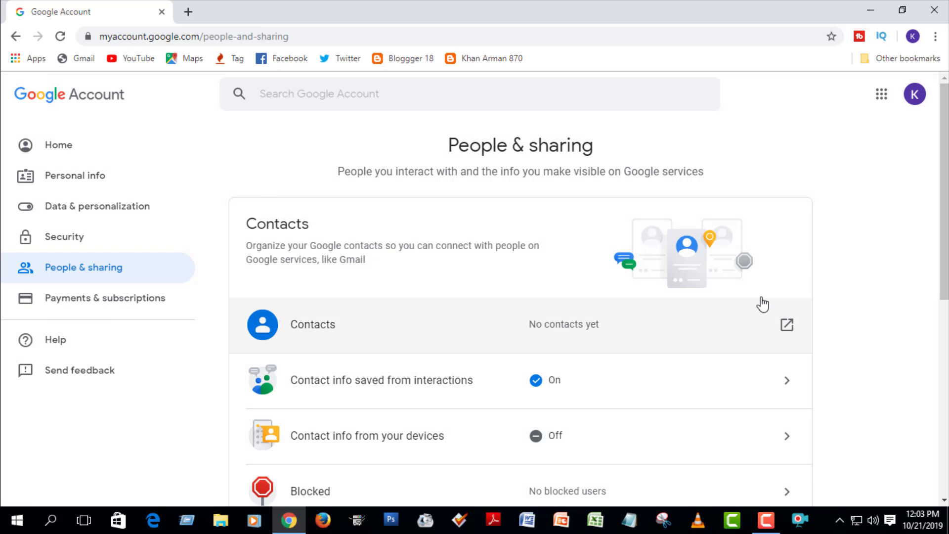
scroll(945, 150, "down", 6)
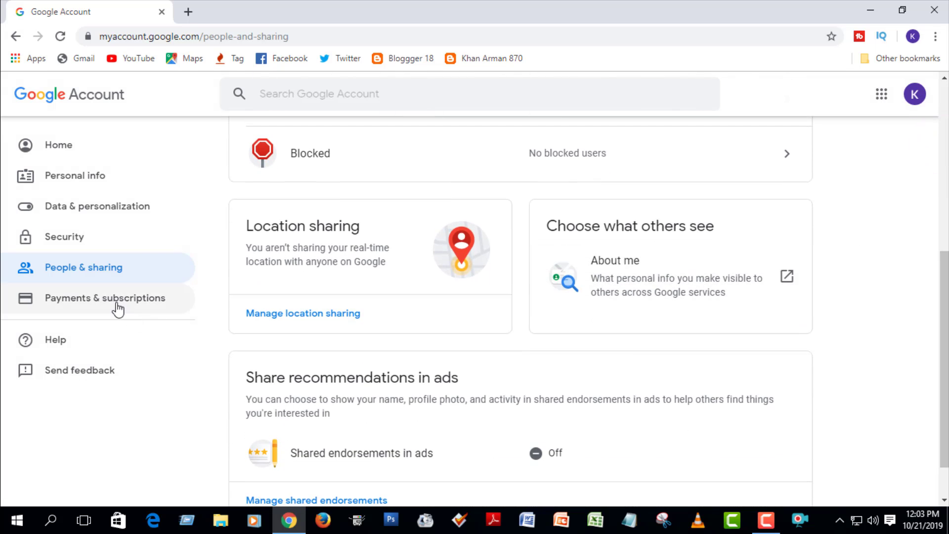
left_click(116, 301)
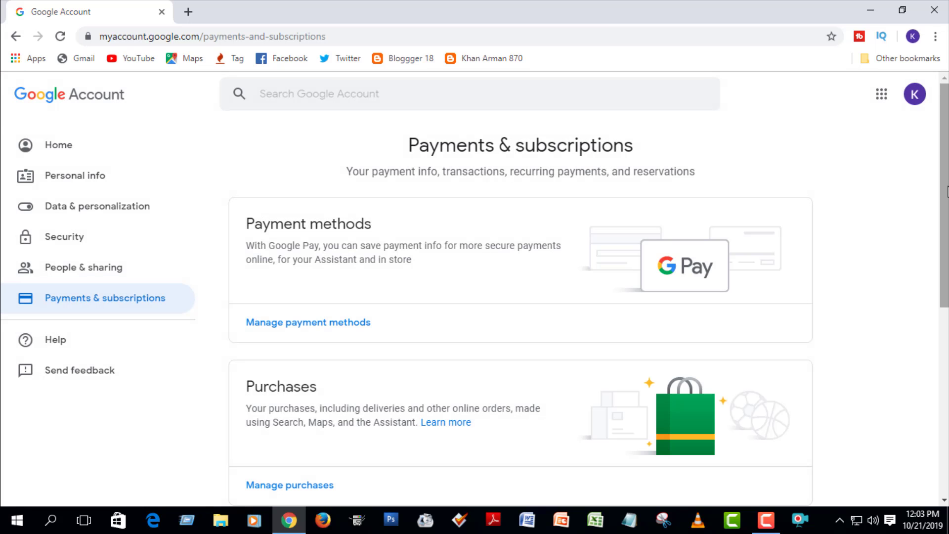
left_click_drag(942, 118, 942, 178)
scroll(942, 178, "down", 5)
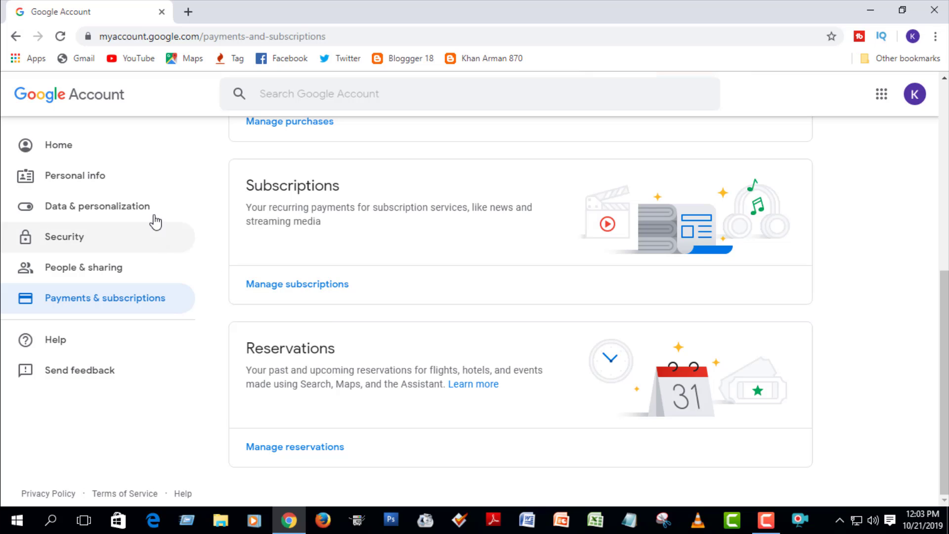
left_click(82, 145)
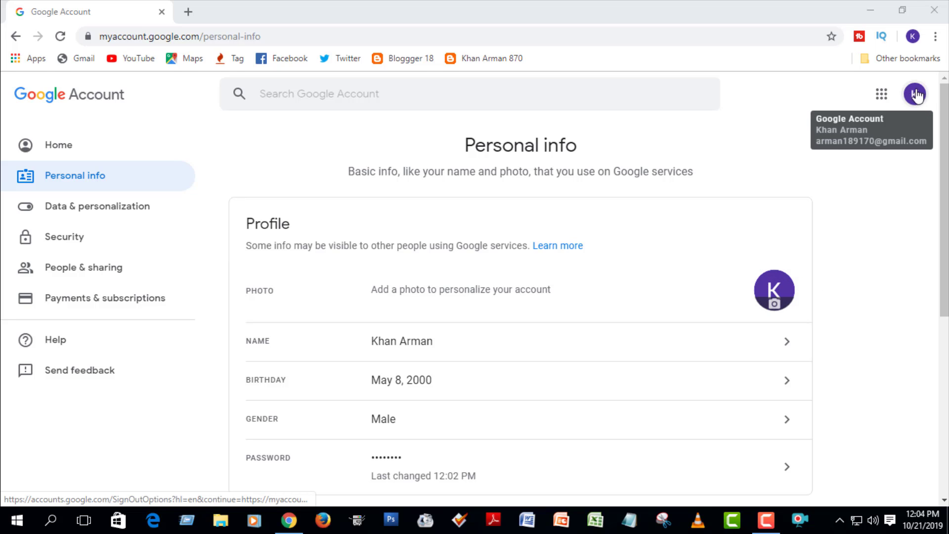
left_click(776, 302)
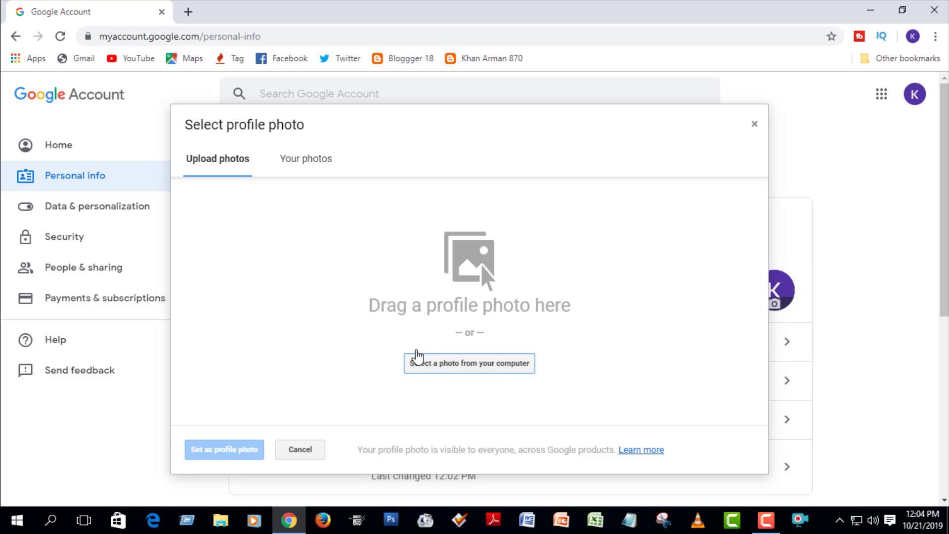
left_click(444, 366)
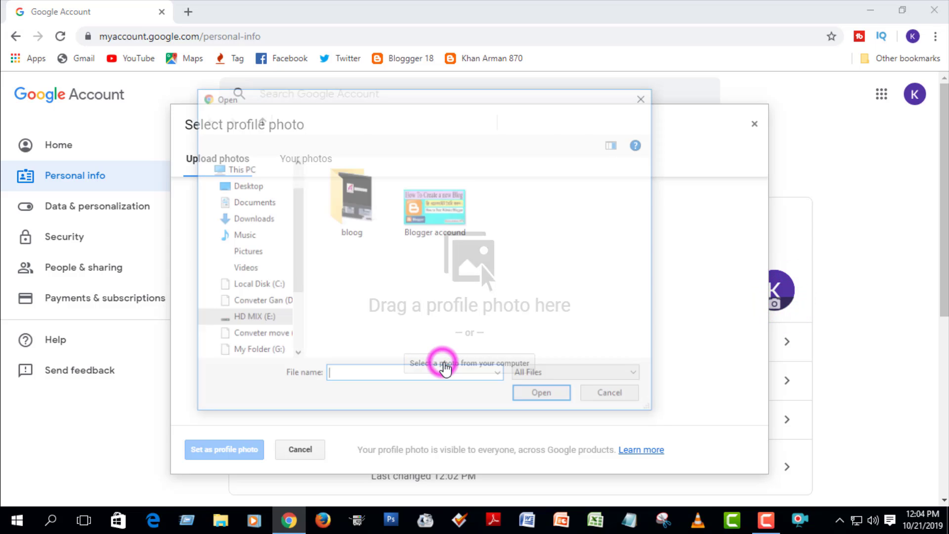
left_click(263, 186)
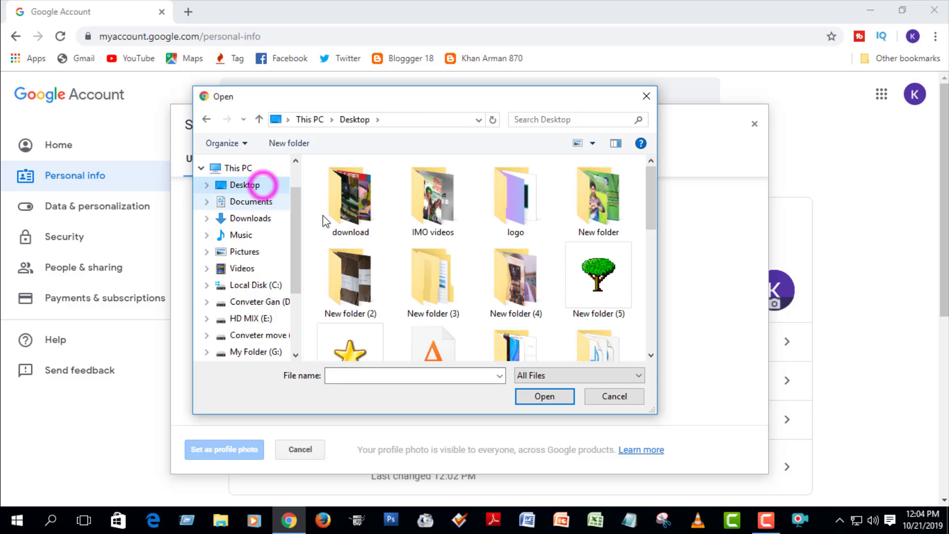
left_click_drag(654, 195, 652, 268)
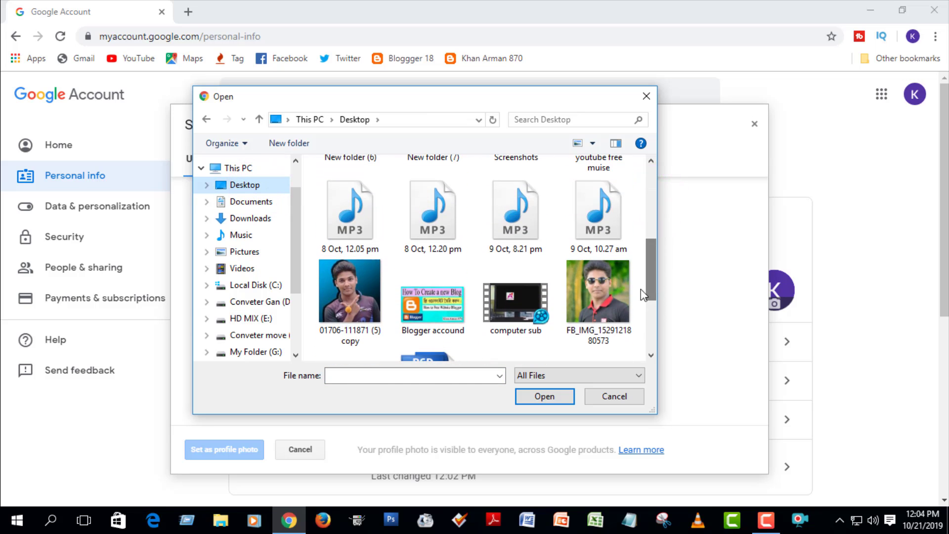
left_click(600, 304)
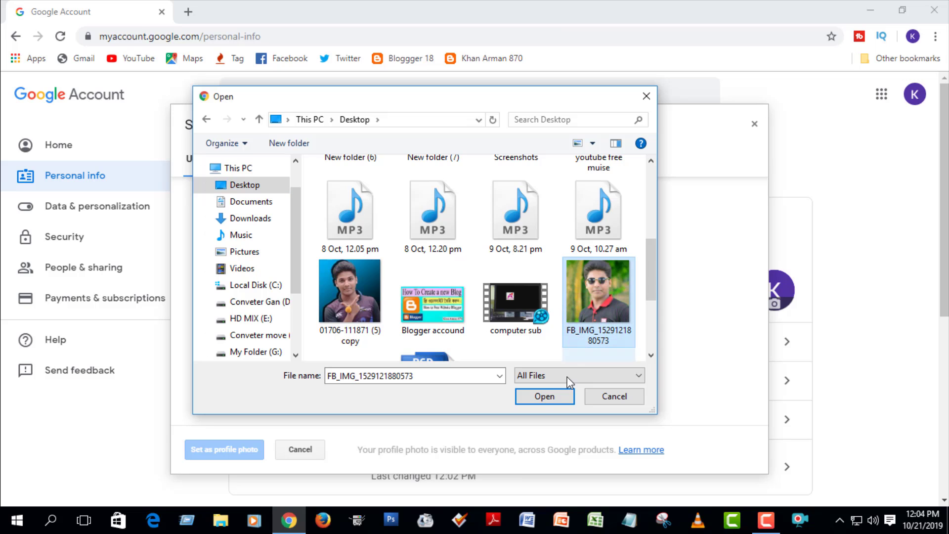
left_click(543, 396)
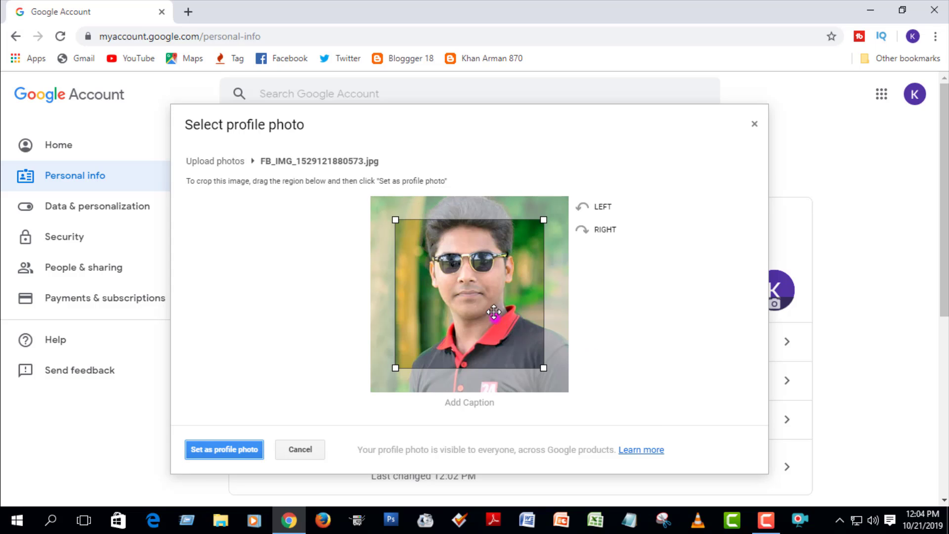
Enlarge the crop square around the face and set it as the profile photo.
left_click_drag(493, 311, 486, 288)
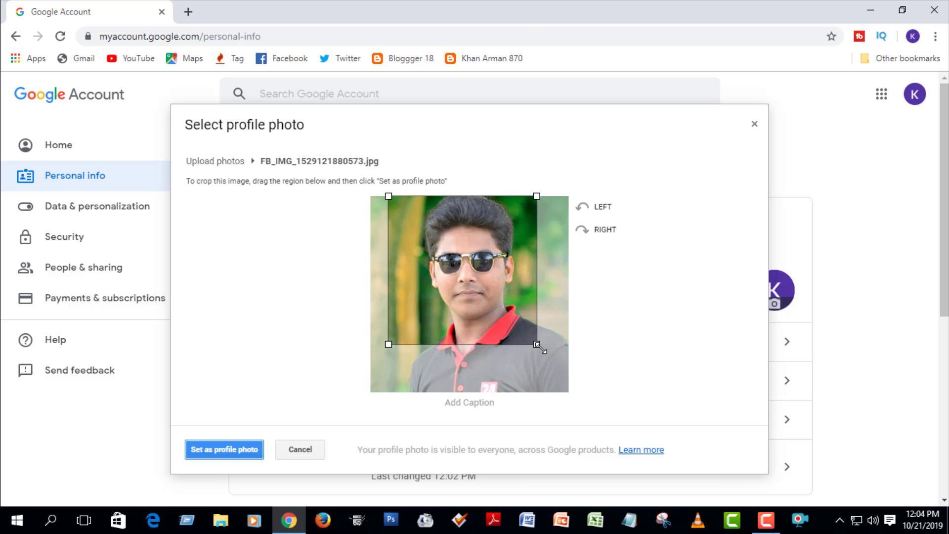
left_click_drag(537, 345, 573, 393)
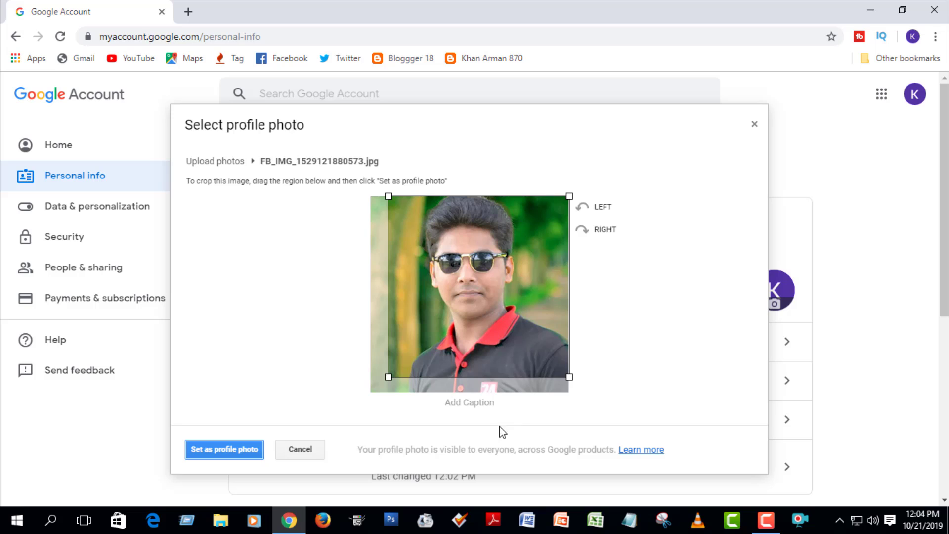
mouse_move(389, 377)
left_mouse_down()
mouse_move(378, 387)
mouse_move(384, 381)
left_mouse_up()
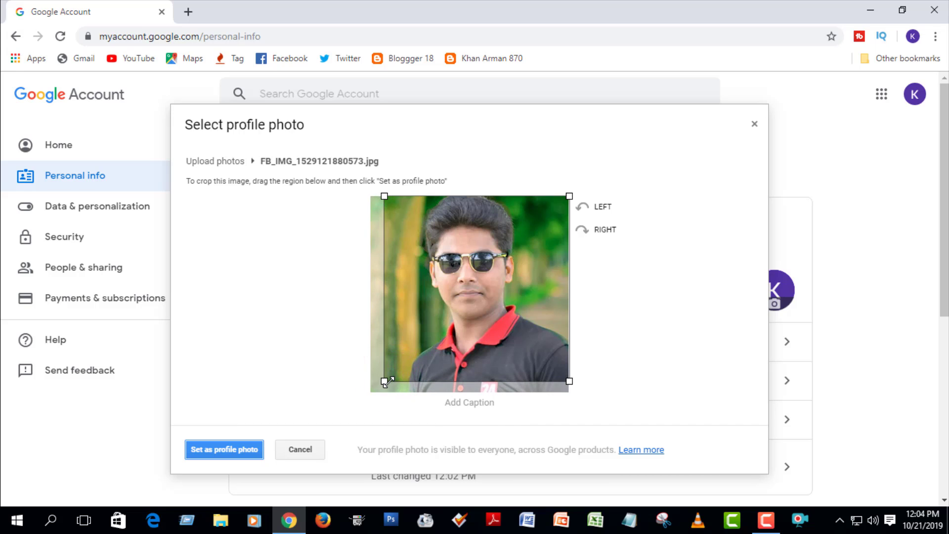
left_click(233, 448)
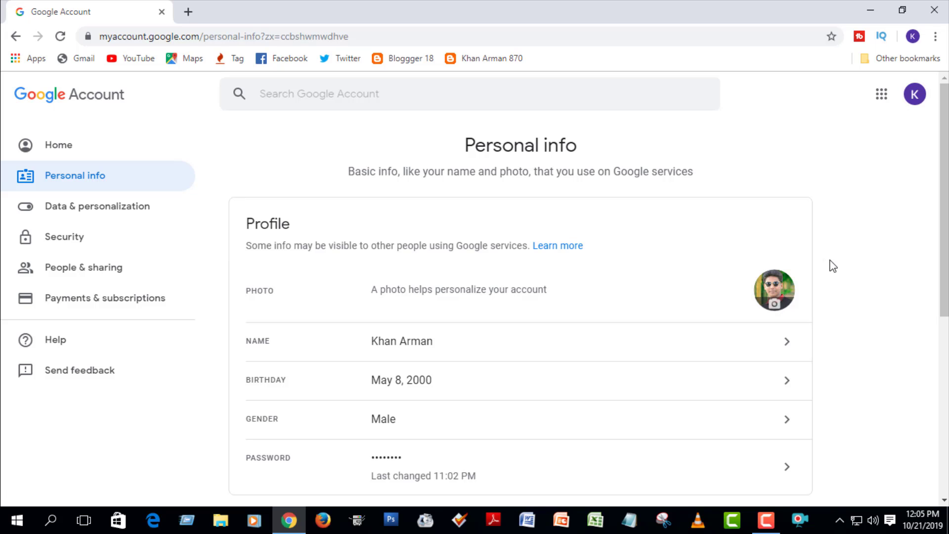
Reload and view the account Home page showing the new photo, then minimize Chrome.
left_click_drag(944, 213, 855, 254)
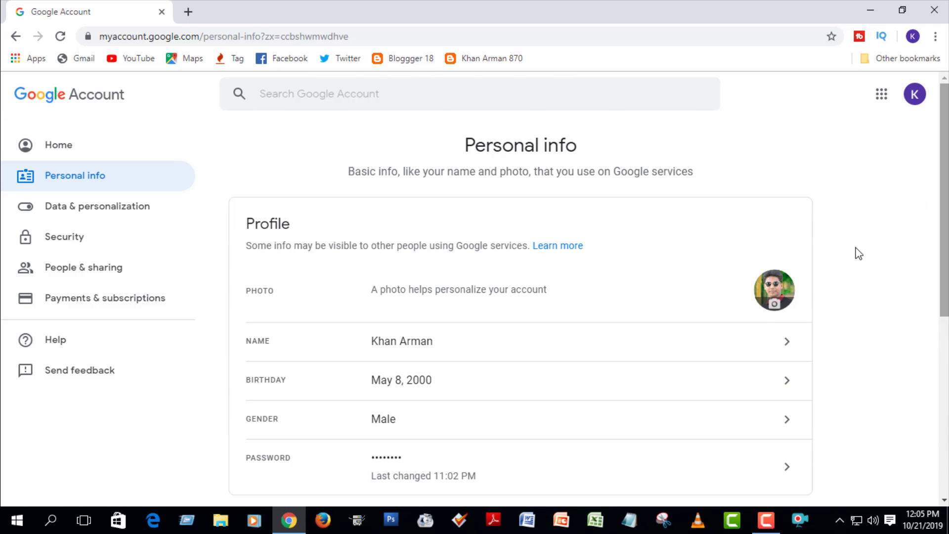
left_click(60, 36)
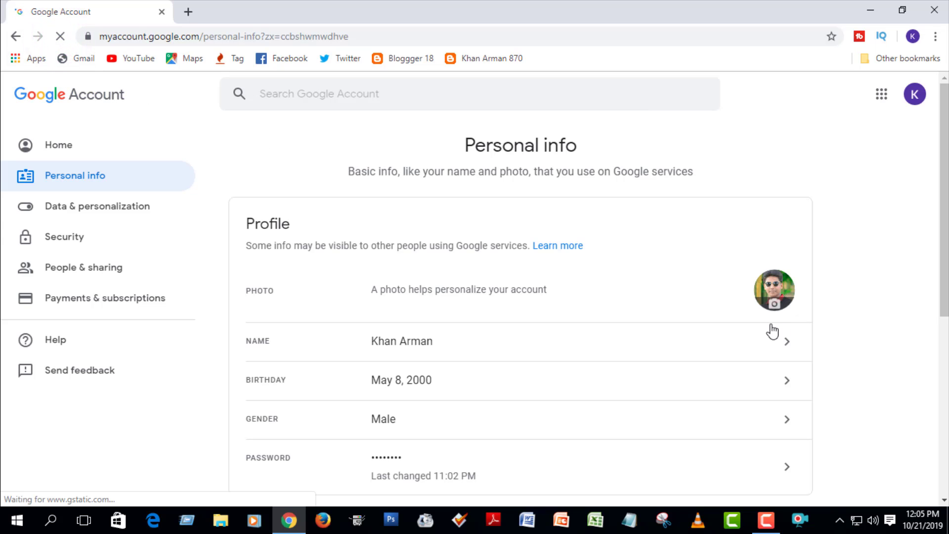
left_click(65, 148)
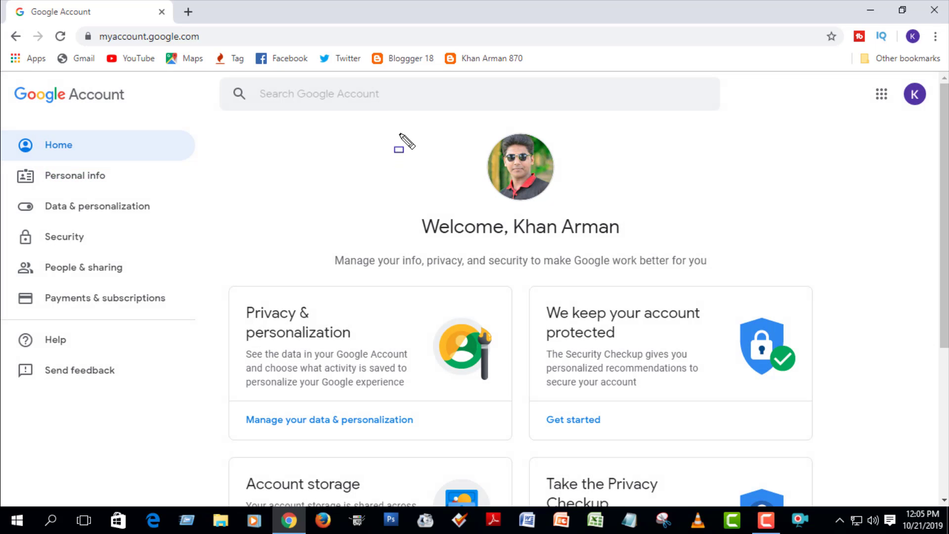
left_click_drag(441, 111, 599, 216)
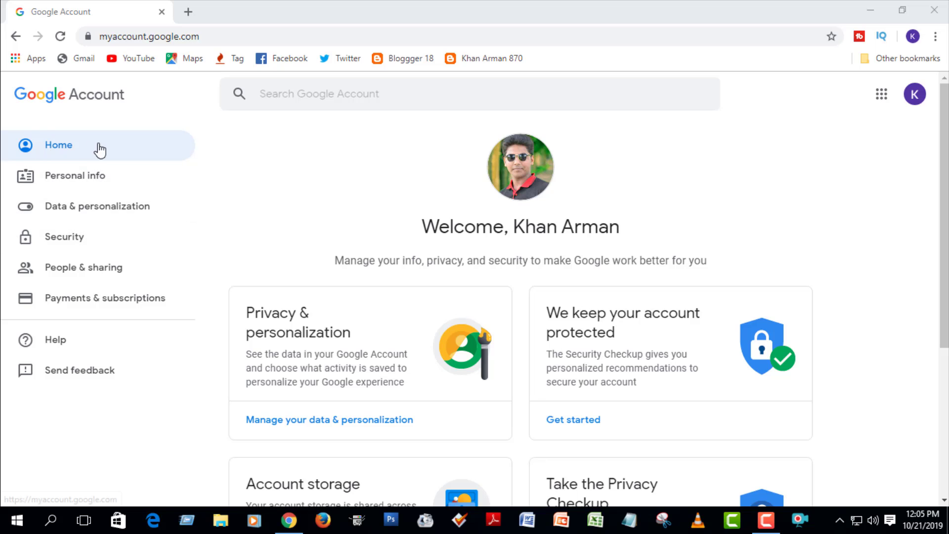
left_click(863, 8)
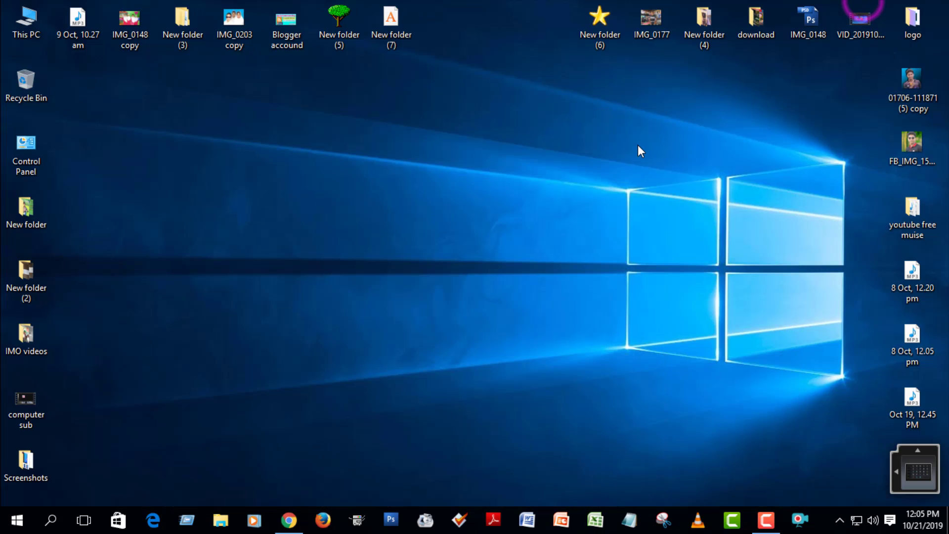
Refresh the desktop, close Chrome's tab, relaunch Chrome and go to Gmail.
right_click(615, 150)
left_click(659, 193)
left_click(289, 520)
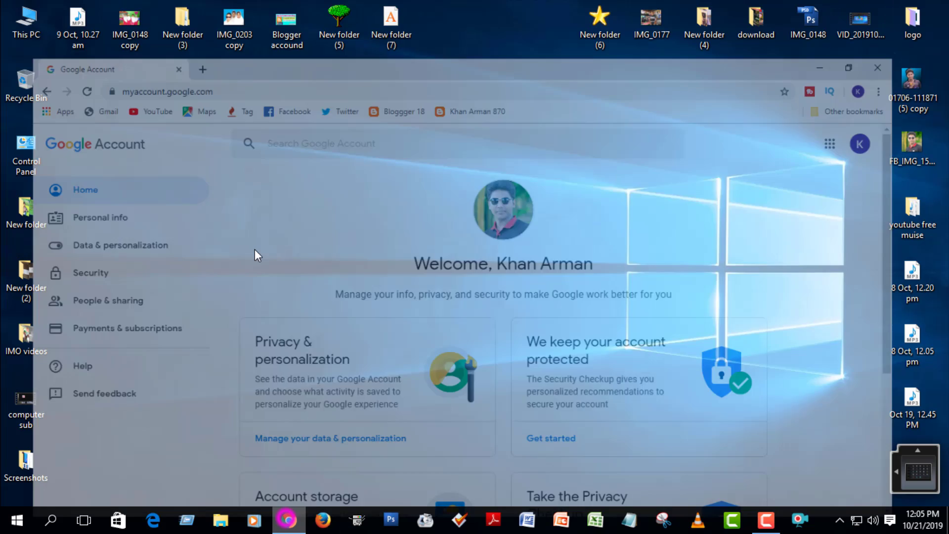
left_click(162, 11)
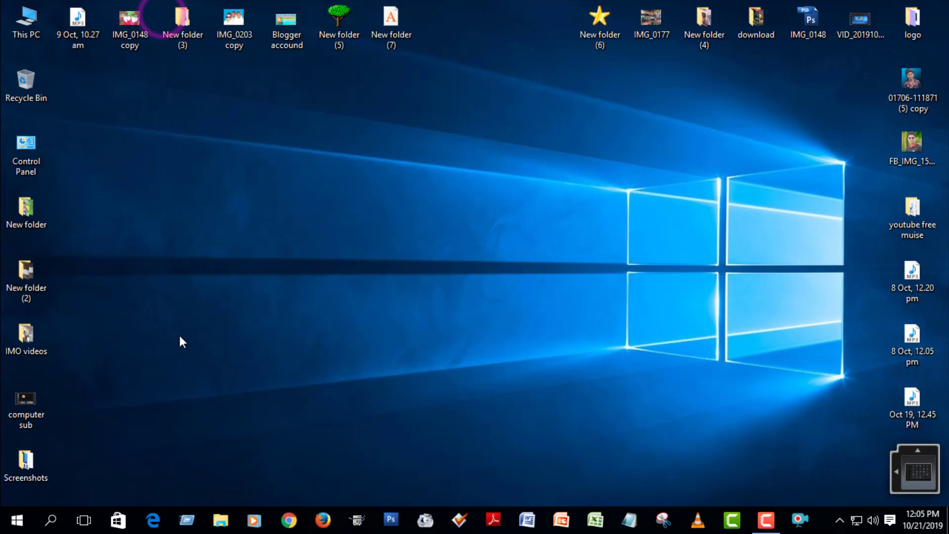
left_click(287, 516)
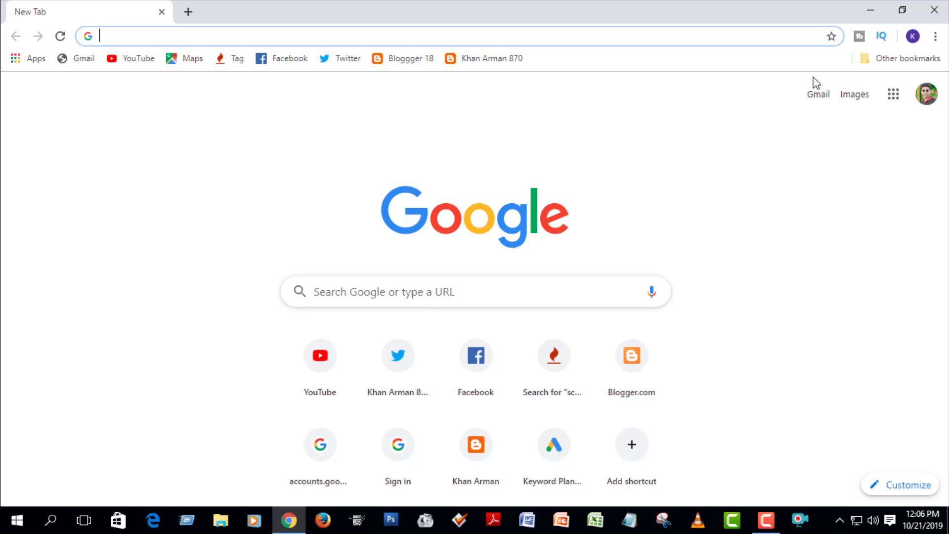
left_click(823, 103)
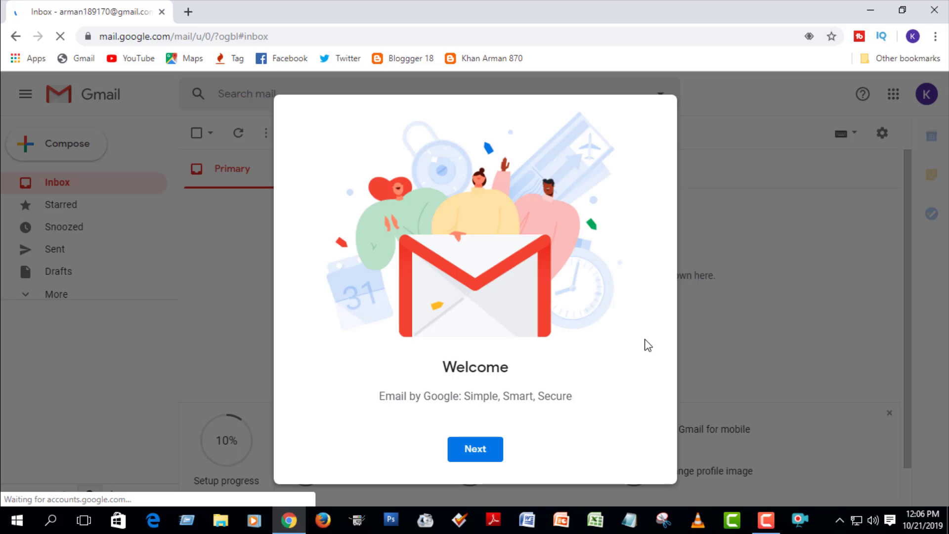
Finish the Gmail welcome with the Default view and open Starred.
left_click(477, 449)
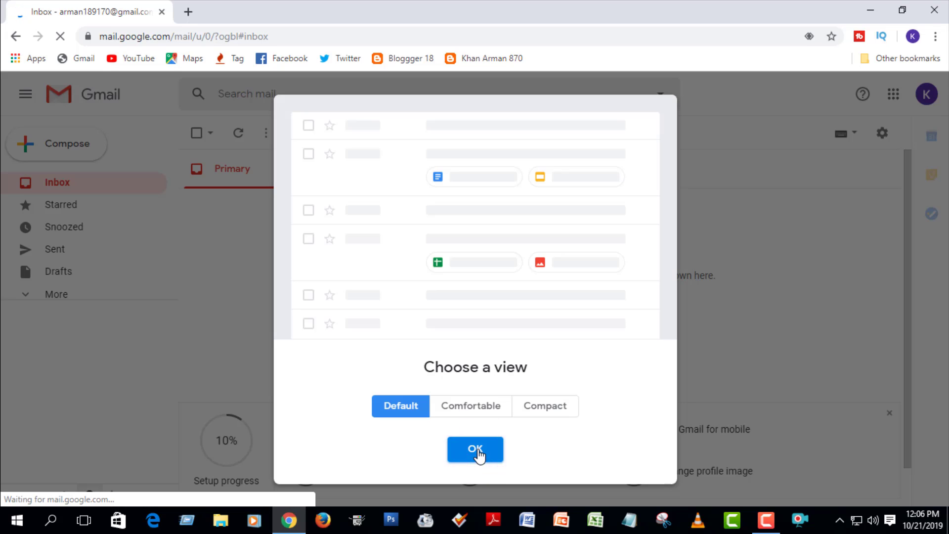
left_click(478, 451)
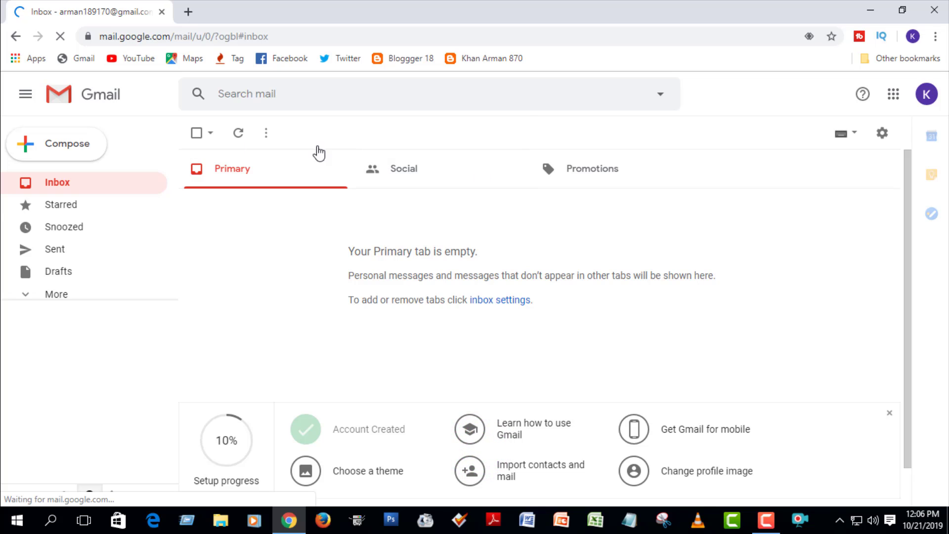
left_click(85, 202)
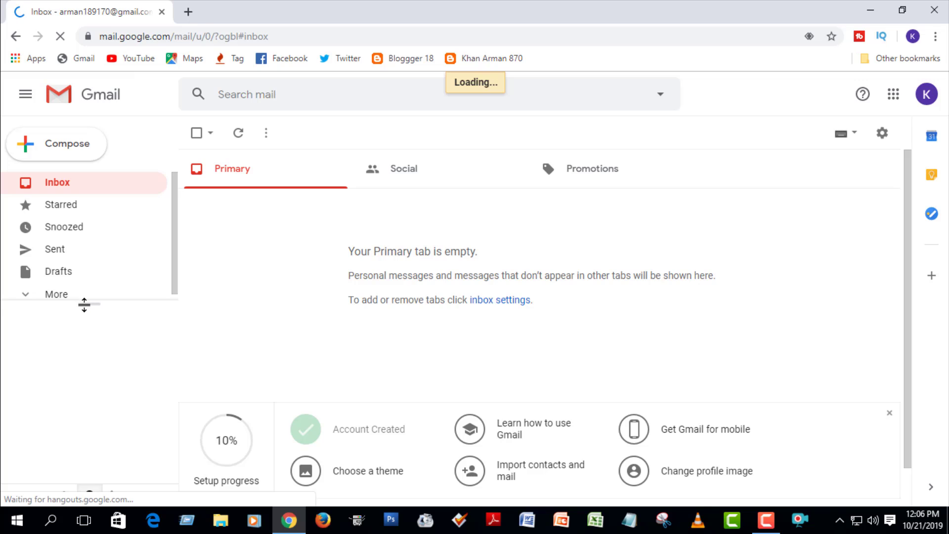
Expand More folders and open All Mail, confirming the mailbox is empty.
left_click_drag(84, 305, 76, 400)
left_click(23, 294)
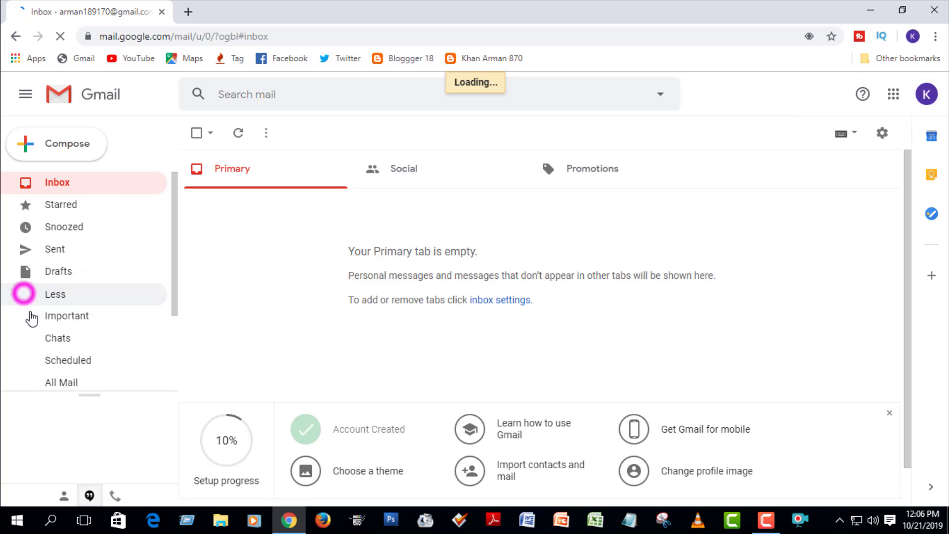
left_click_drag(174, 239, 155, 343)
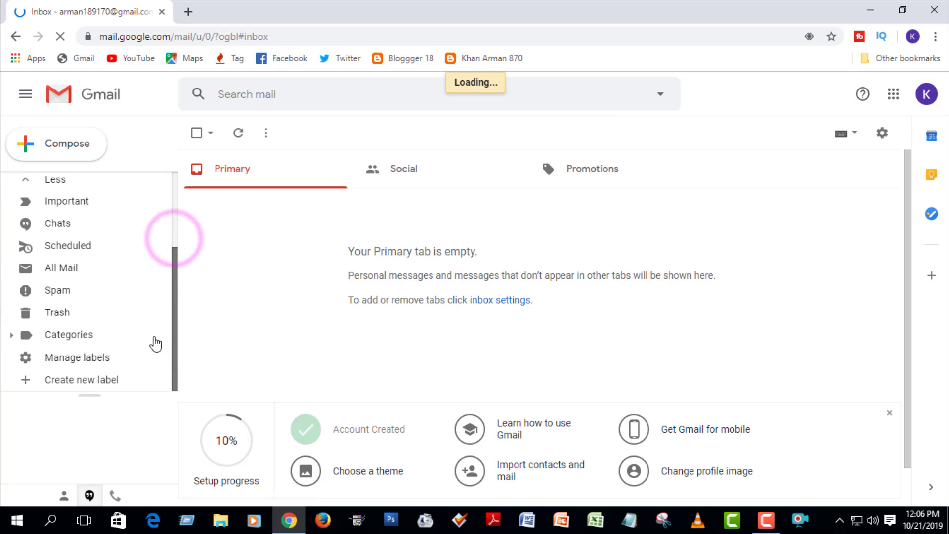
left_click(85, 269)
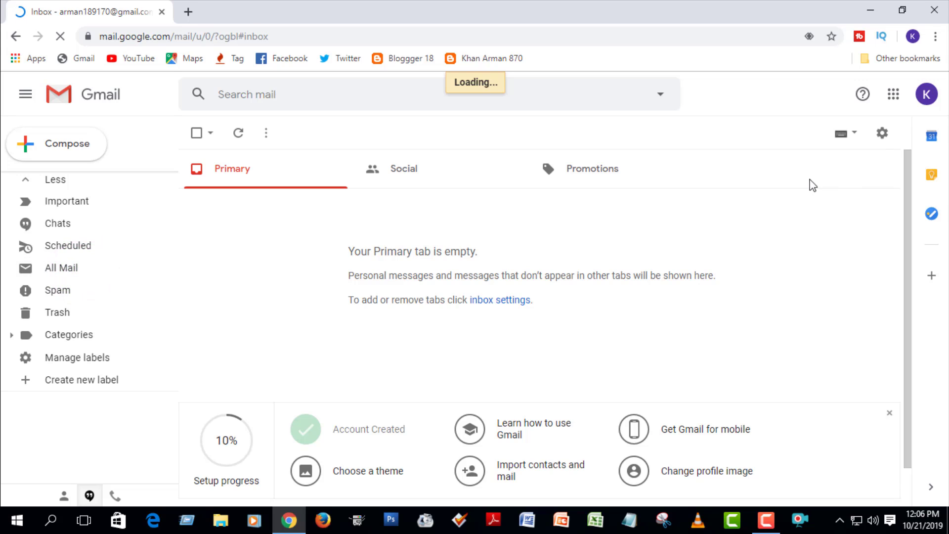
left_click(853, 132)
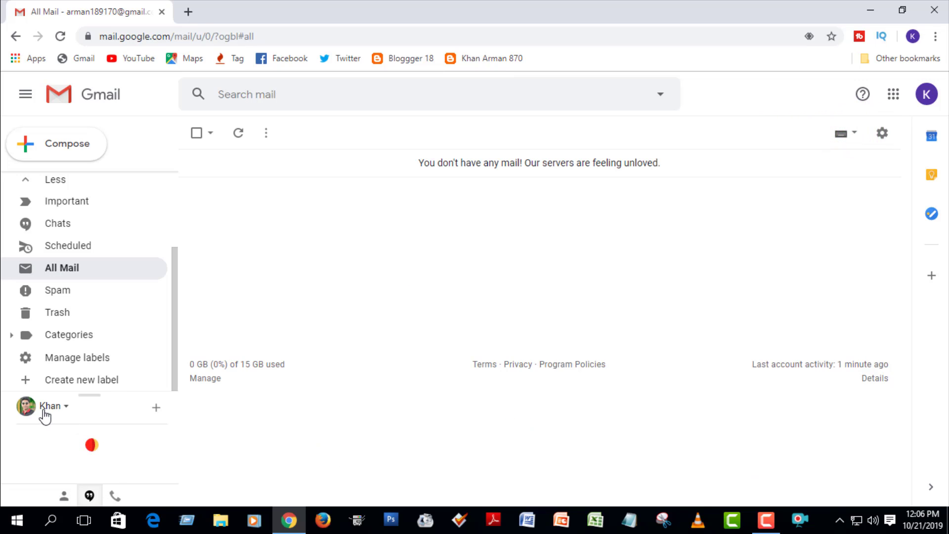
Open and close the Hangouts status menu, then minimize Chrome to the desktop.
left_click(63, 409)
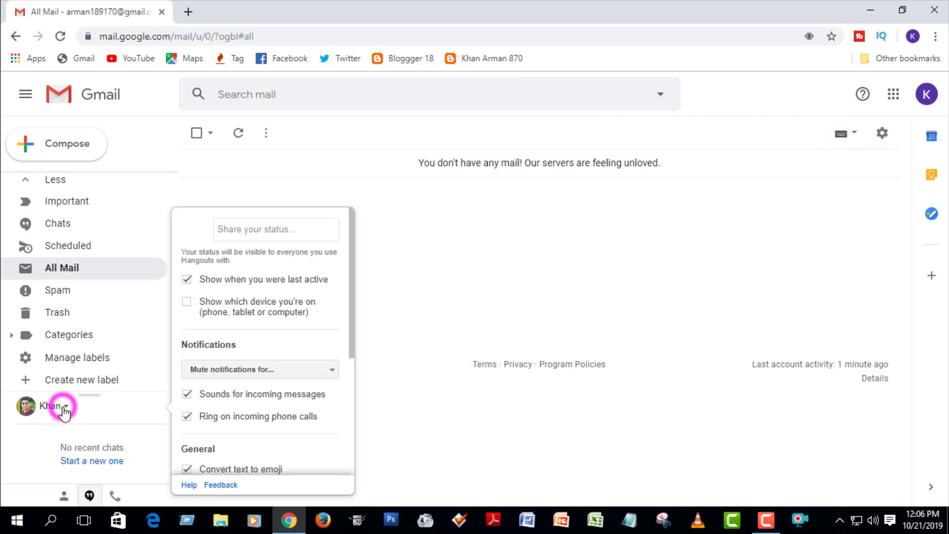
left_click(70, 406)
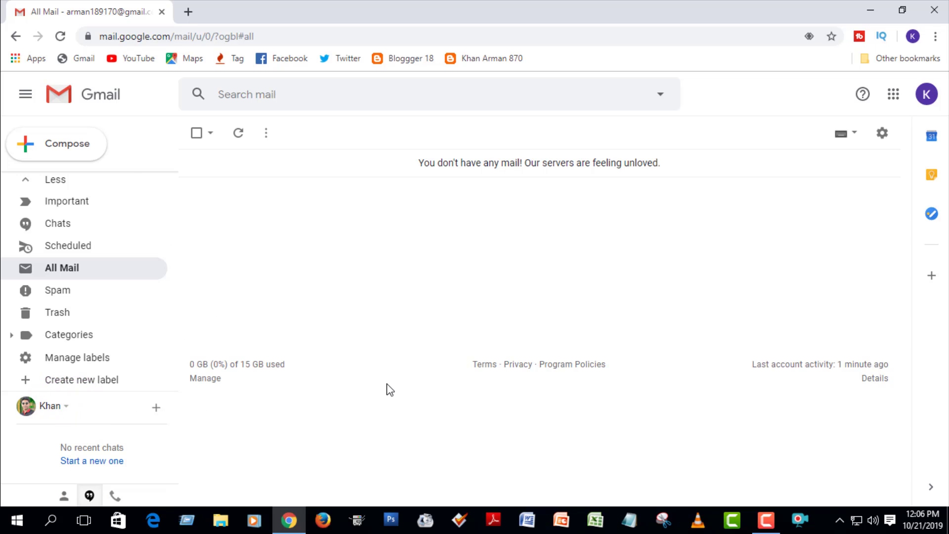
left_click(872, 8)
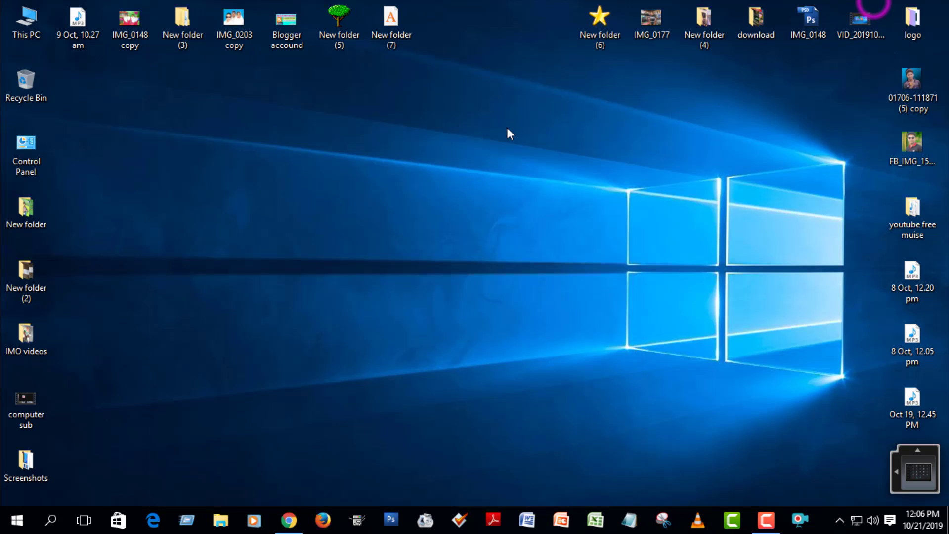